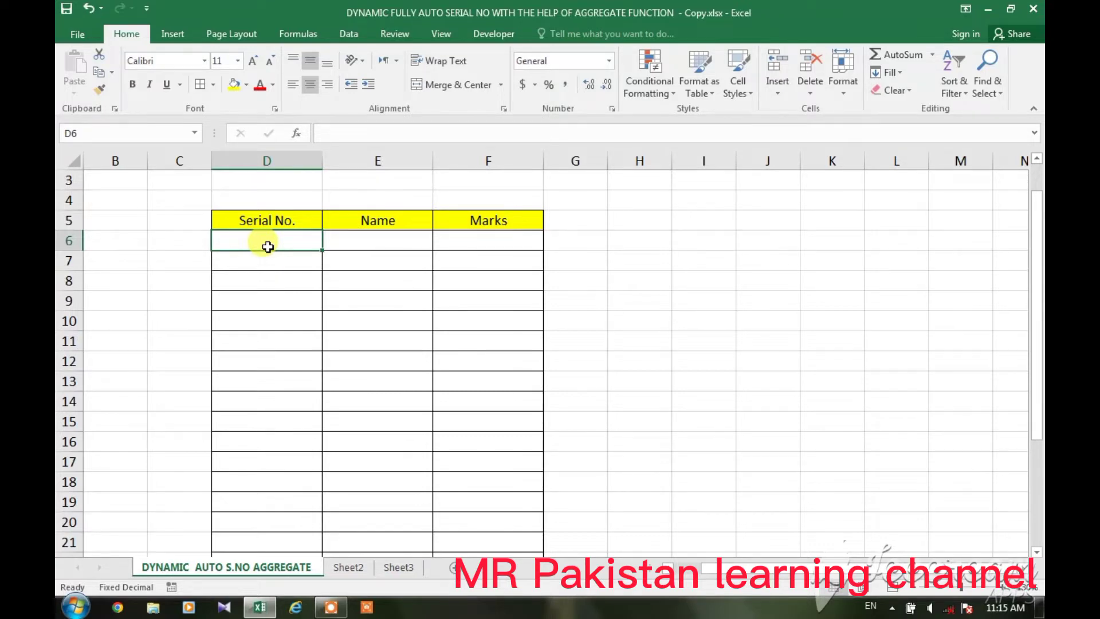
- Start an AGGREGATE formula in D6 with function 3 (COUNTA) and option 5 (Ignore hidden rows)
type("=")
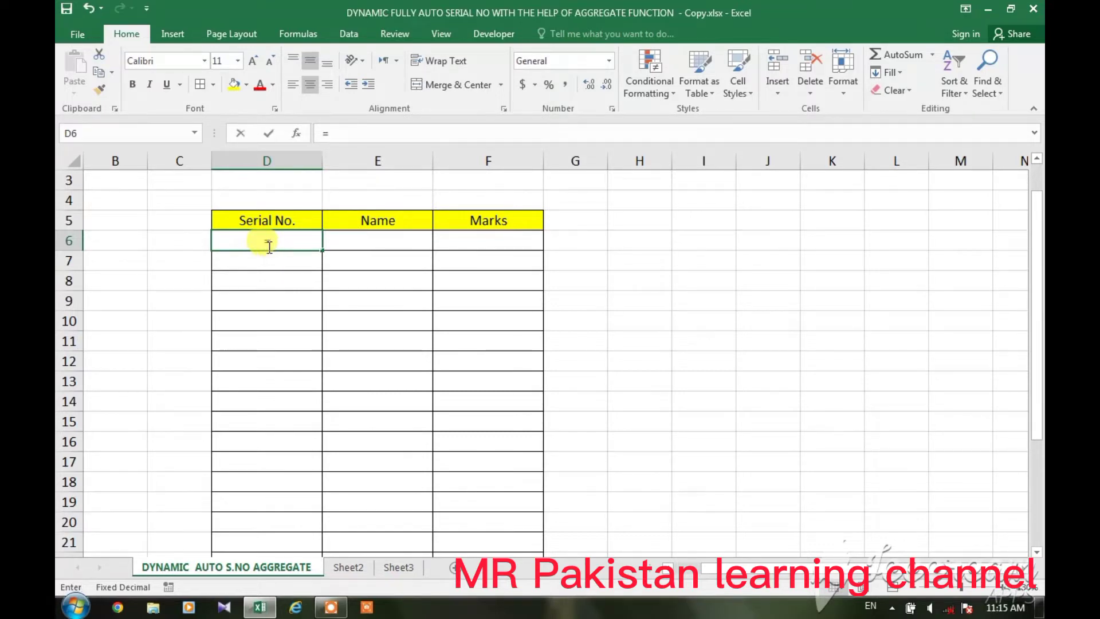
type("AGG")
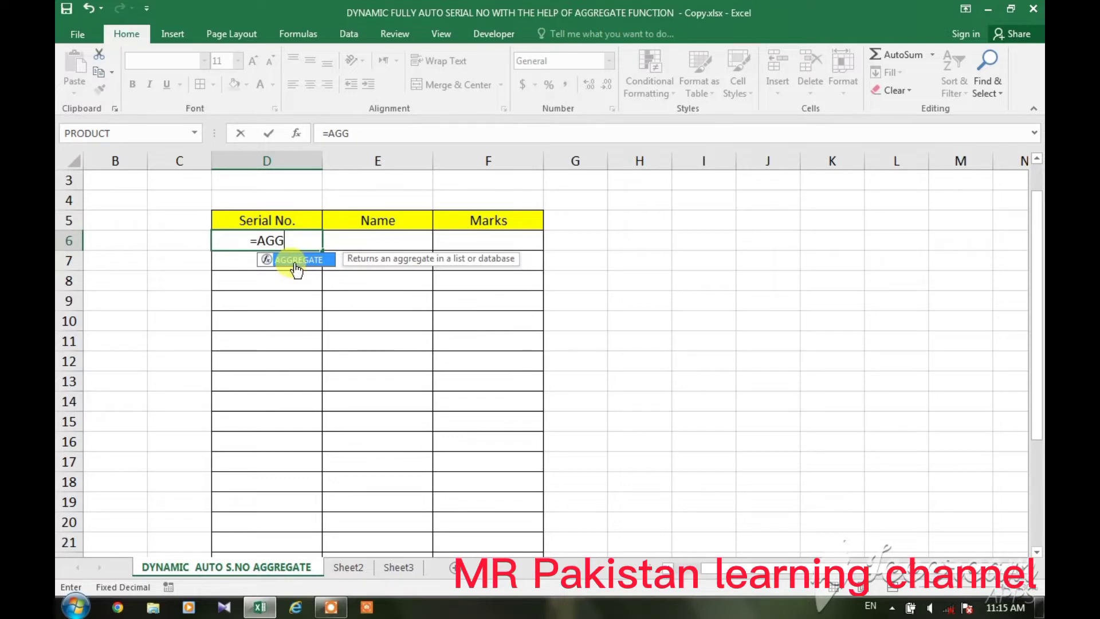
double_click(295, 262)
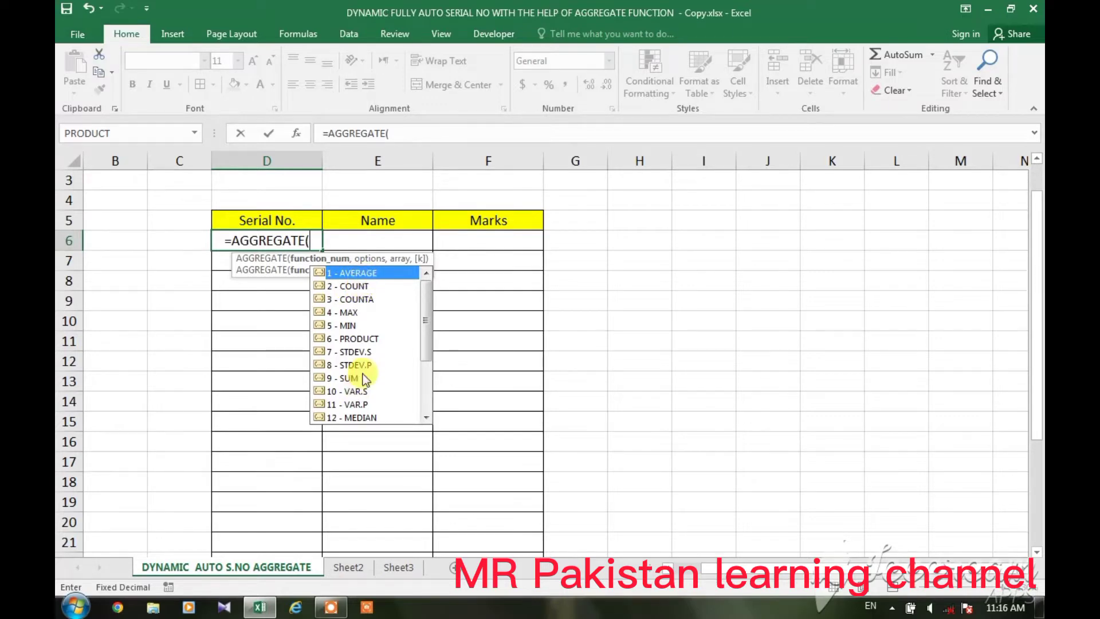
left_click_drag(424, 304, 416, 372)
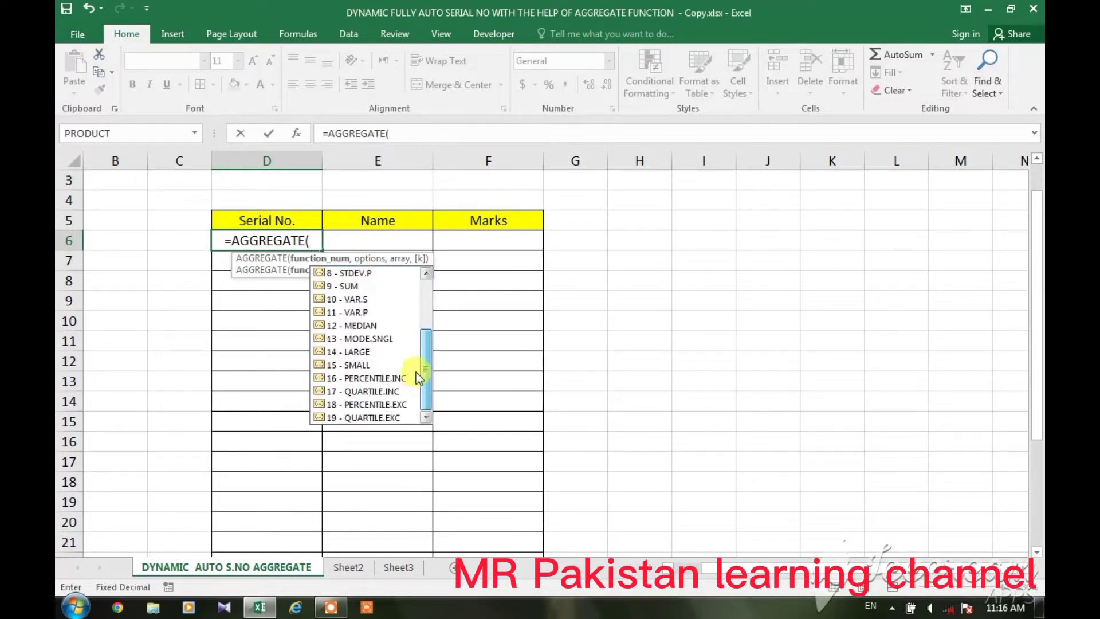
left_click_drag(423, 330, 428, 278)
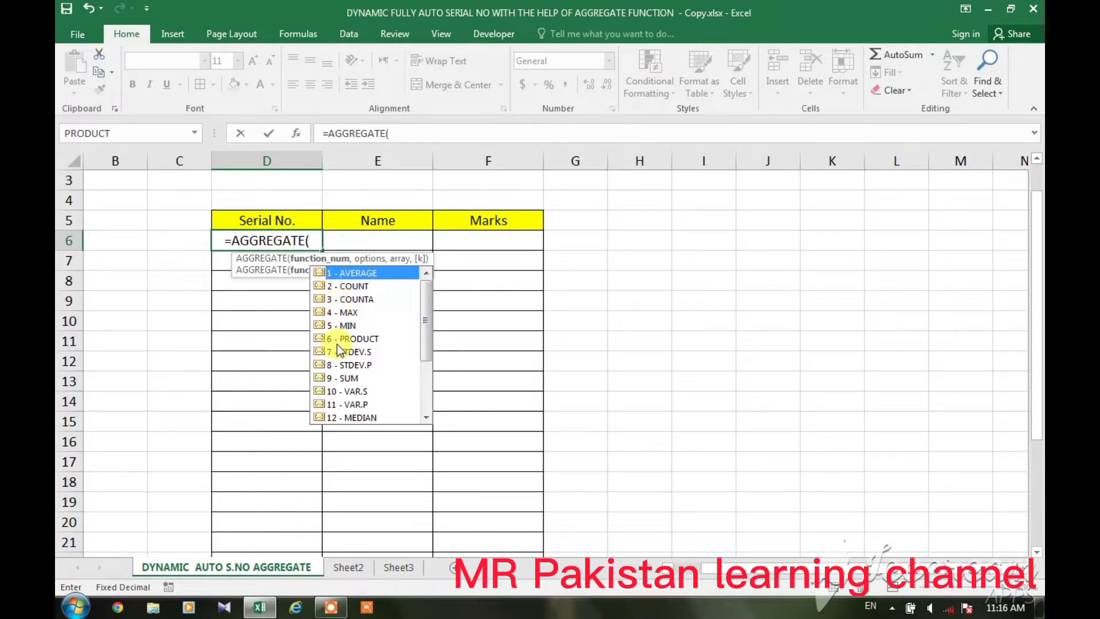
double_click(335, 302)
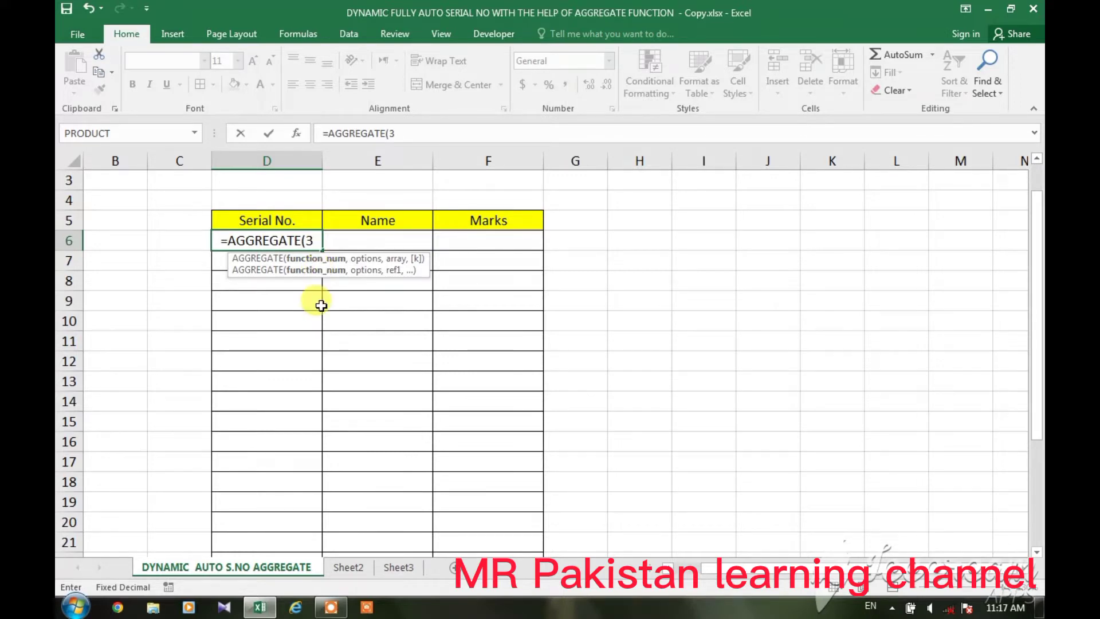
type(",")
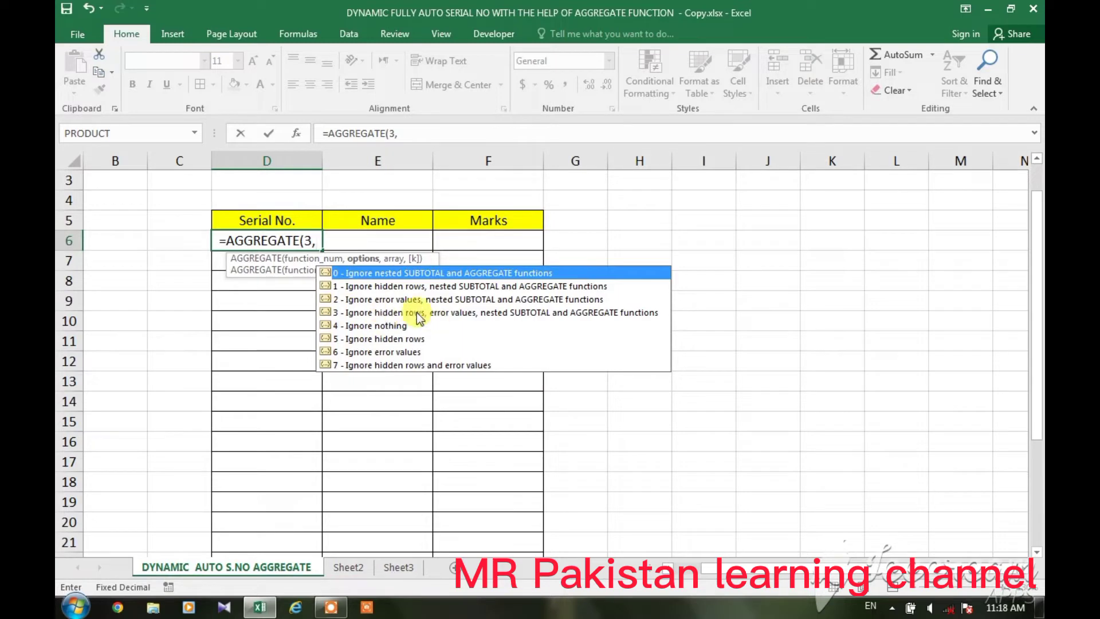
double_click(341, 341)
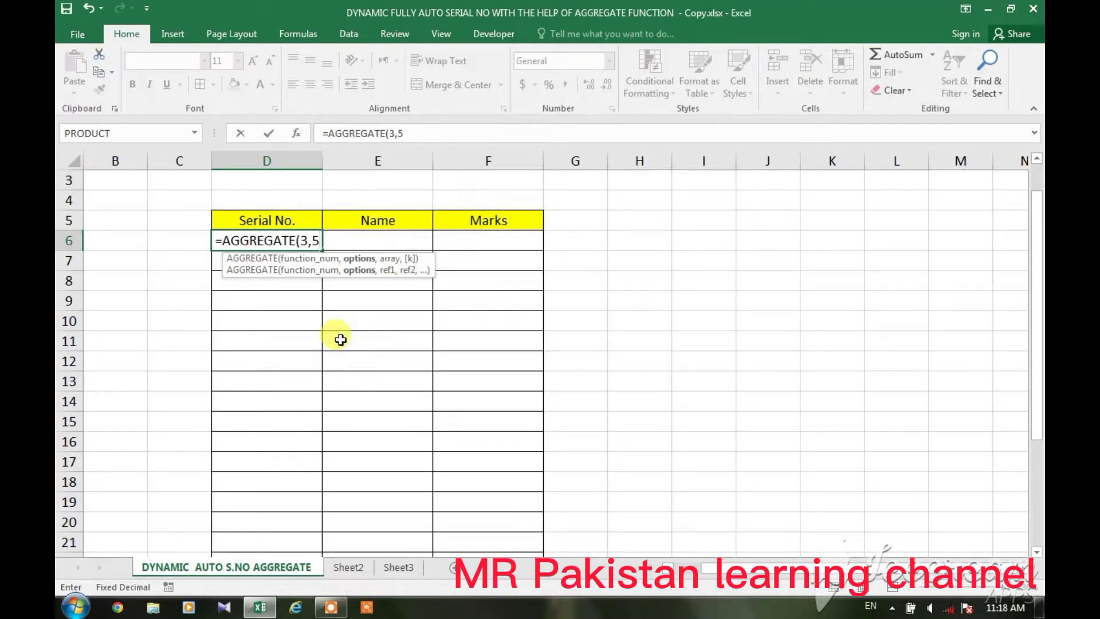
type(",")
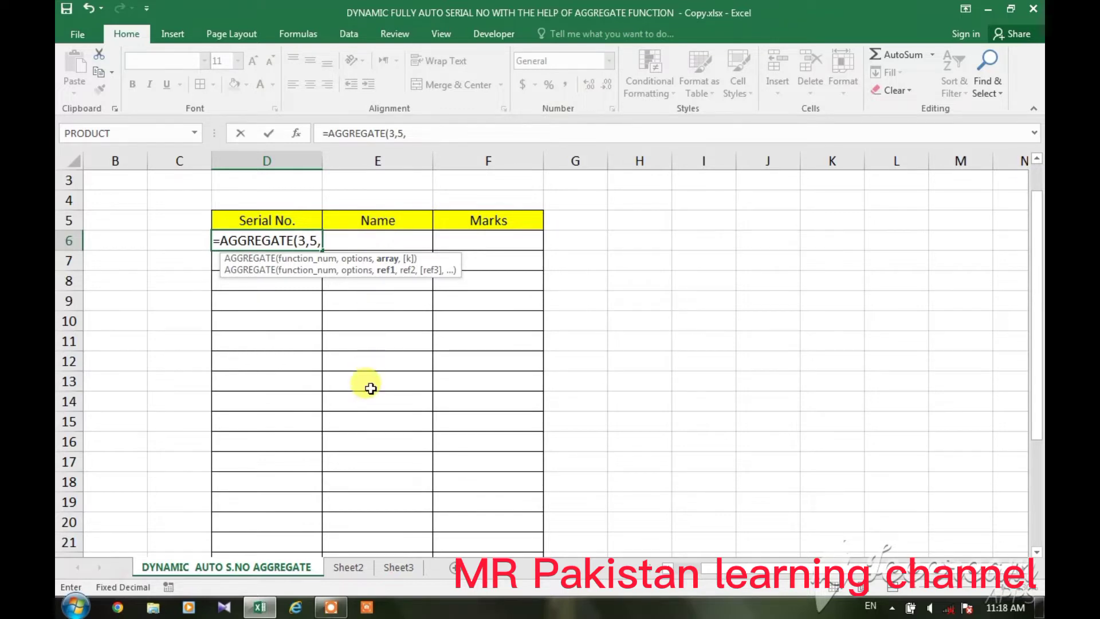
- Add the range E6:E6 as the reference argument of the AGGREGATE formula in D6
left_click(391, 240)
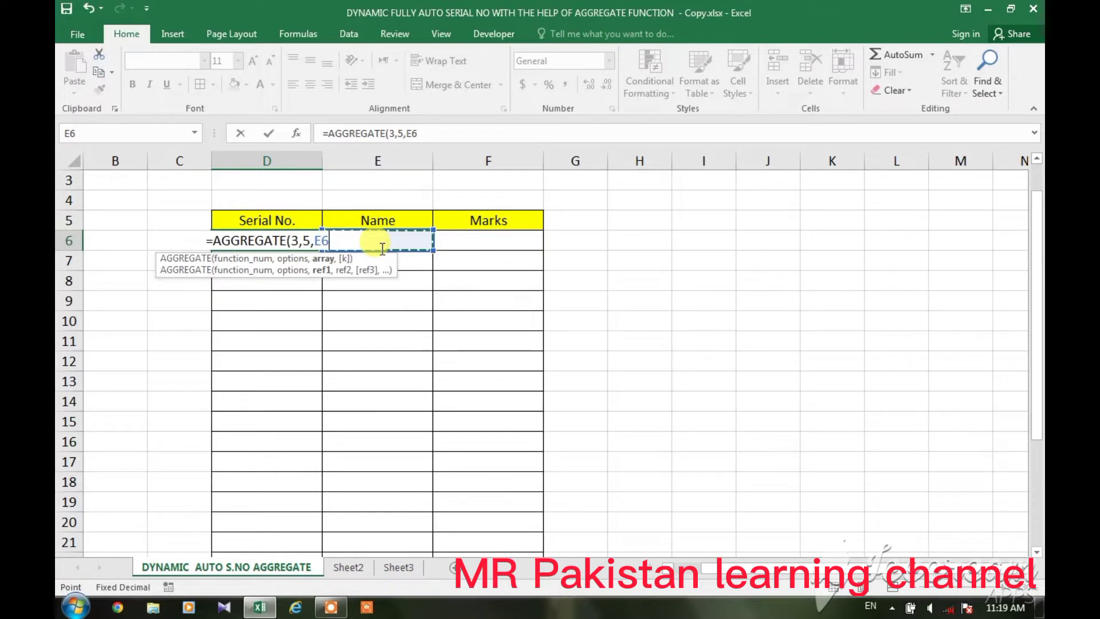
key("F8")
left_click(382, 248)
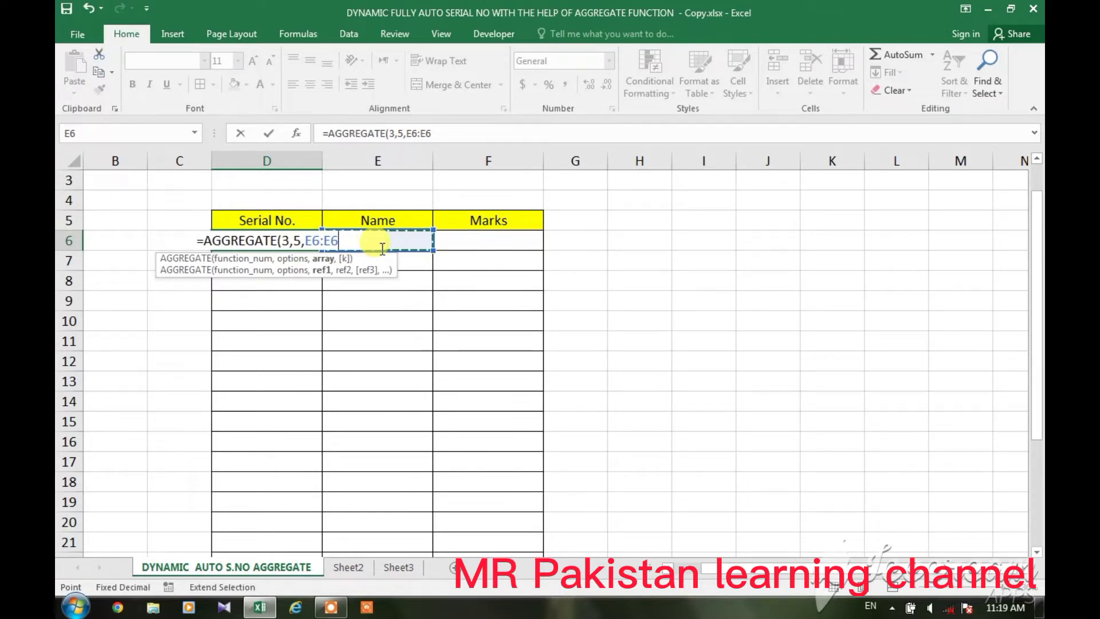
- Make the range's first reference absolute and complete the D6 formula as =AGGREGATE(3,5,$E$6:E6)
left_click(314, 240)
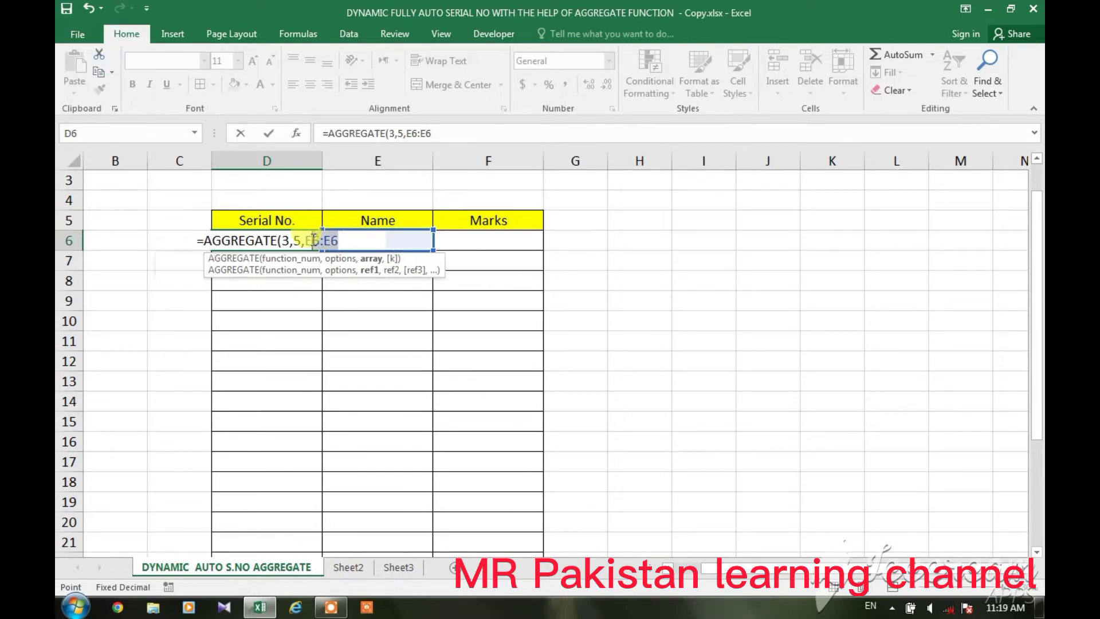
left_click(307, 240)
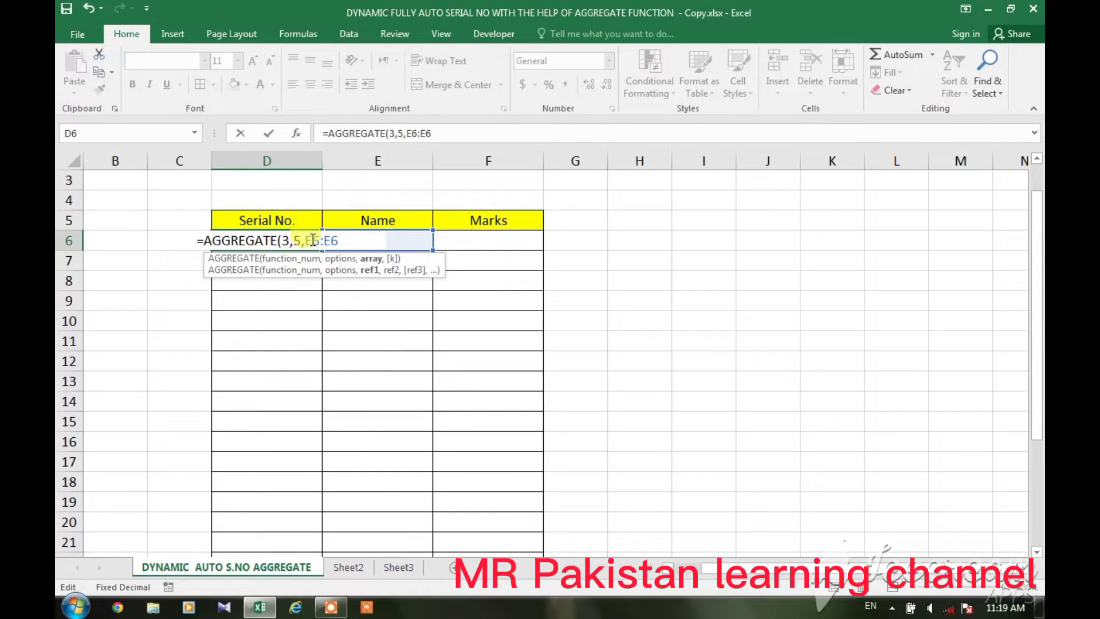
key("F4")
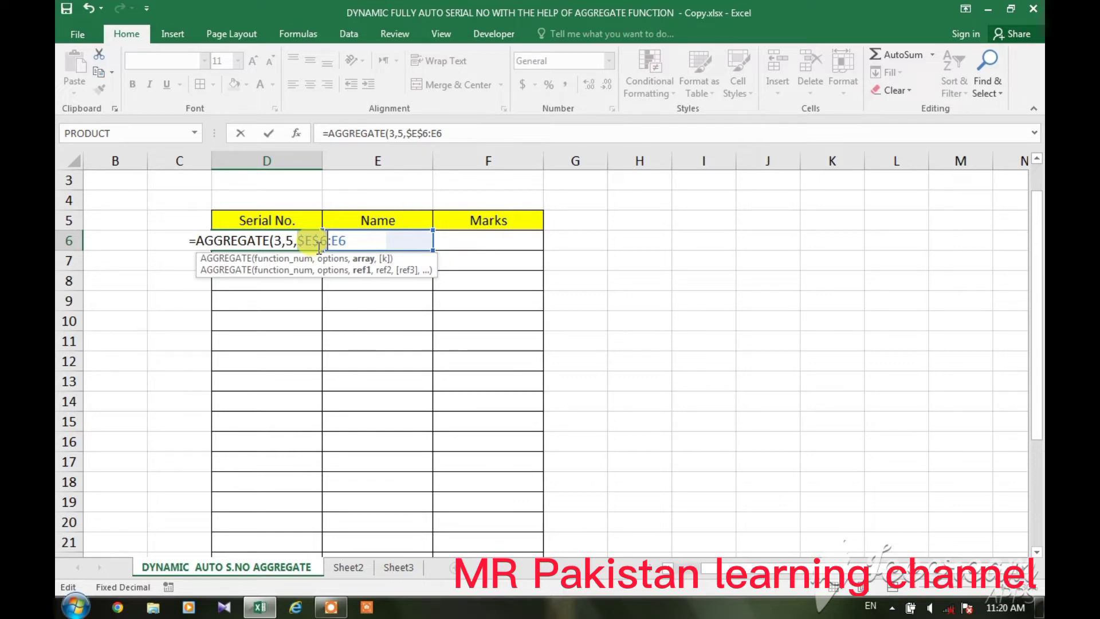
double_click(319, 242)
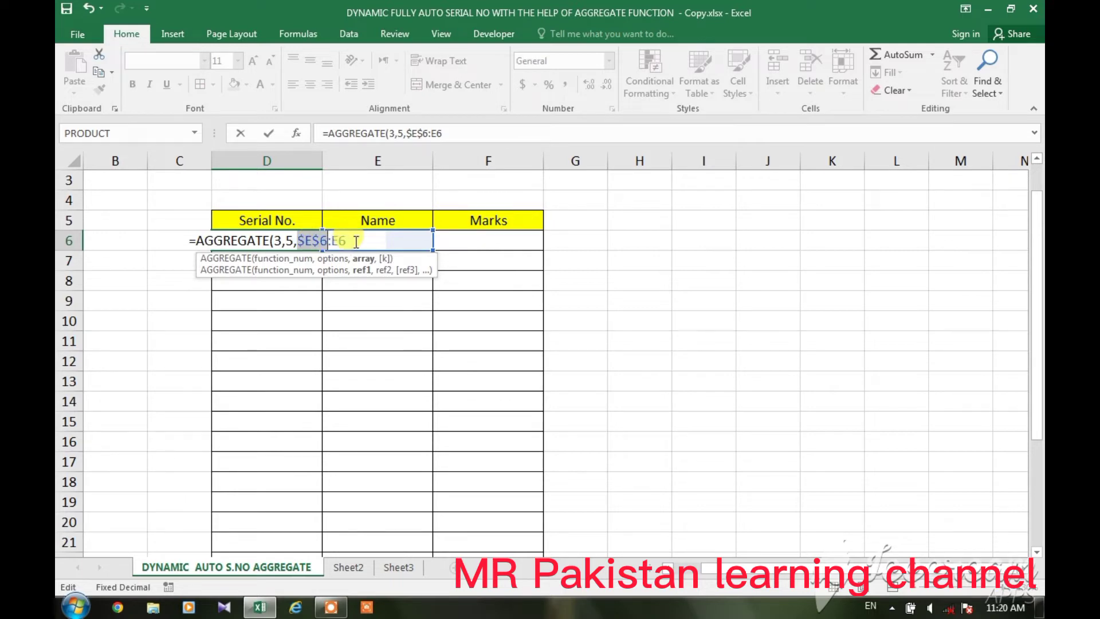
left_click(355, 242)
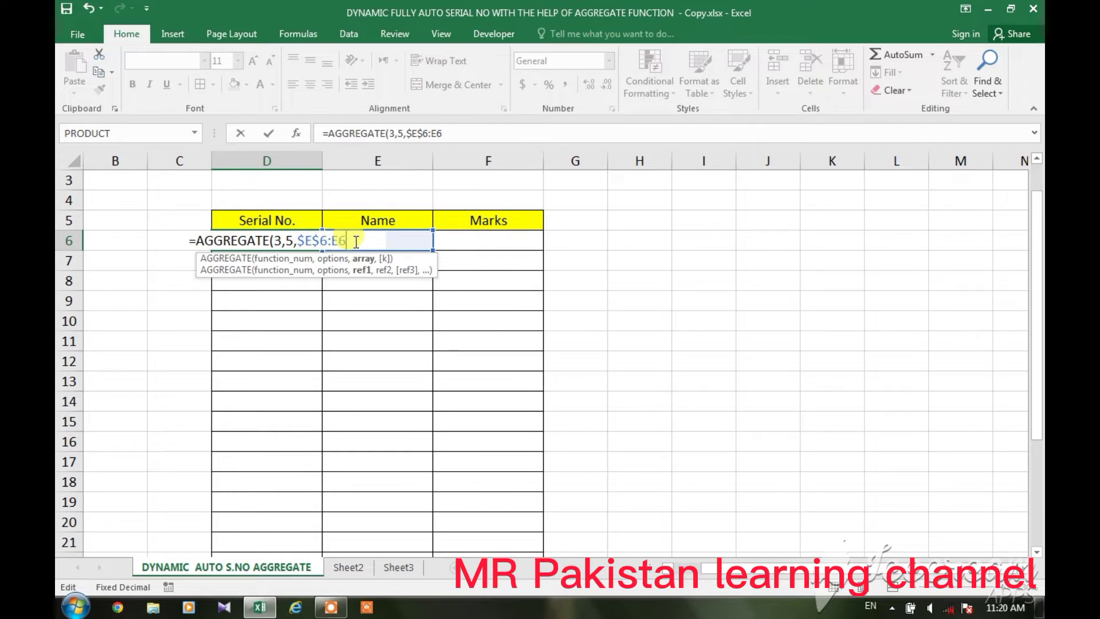
type(")")
key("Return")
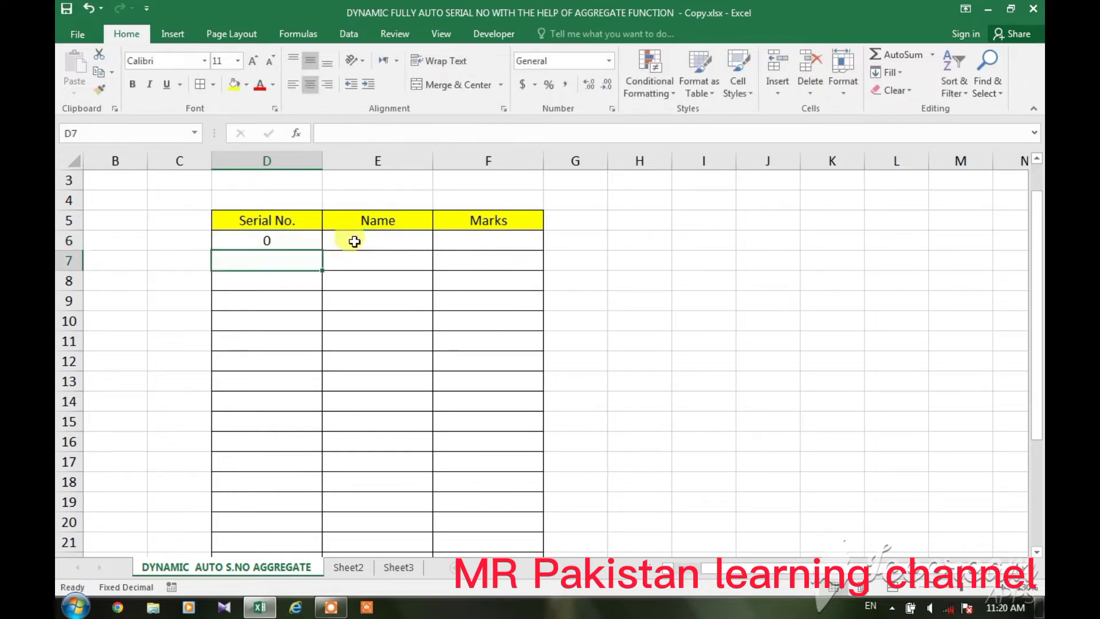
- Review the formula in D6 and enter A as the first name in E6
left_click(295, 241)
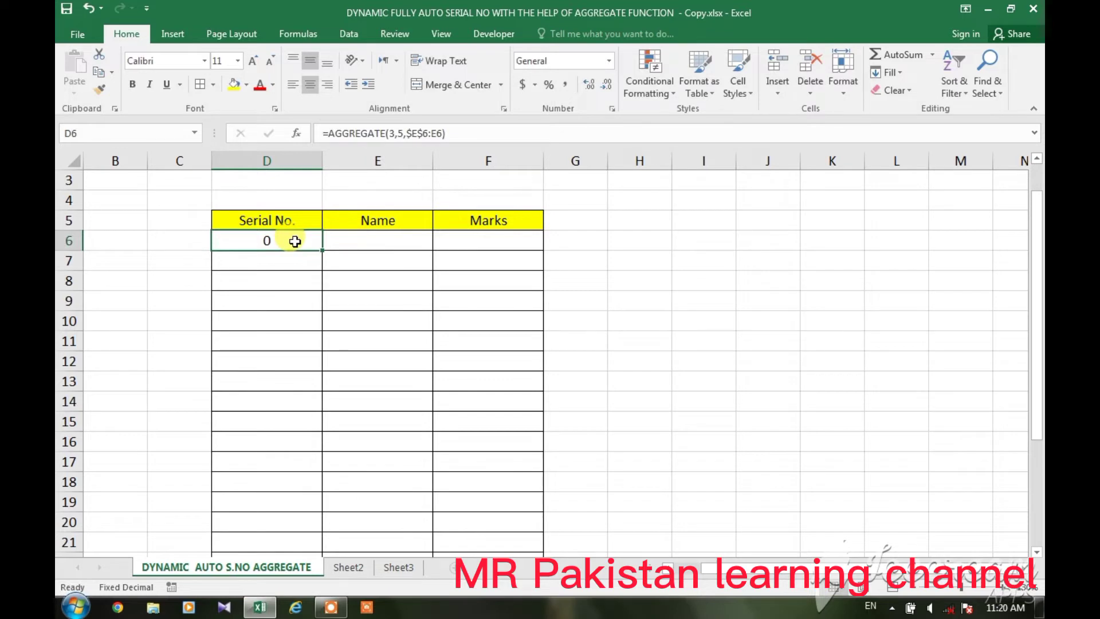
left_click(374, 241)
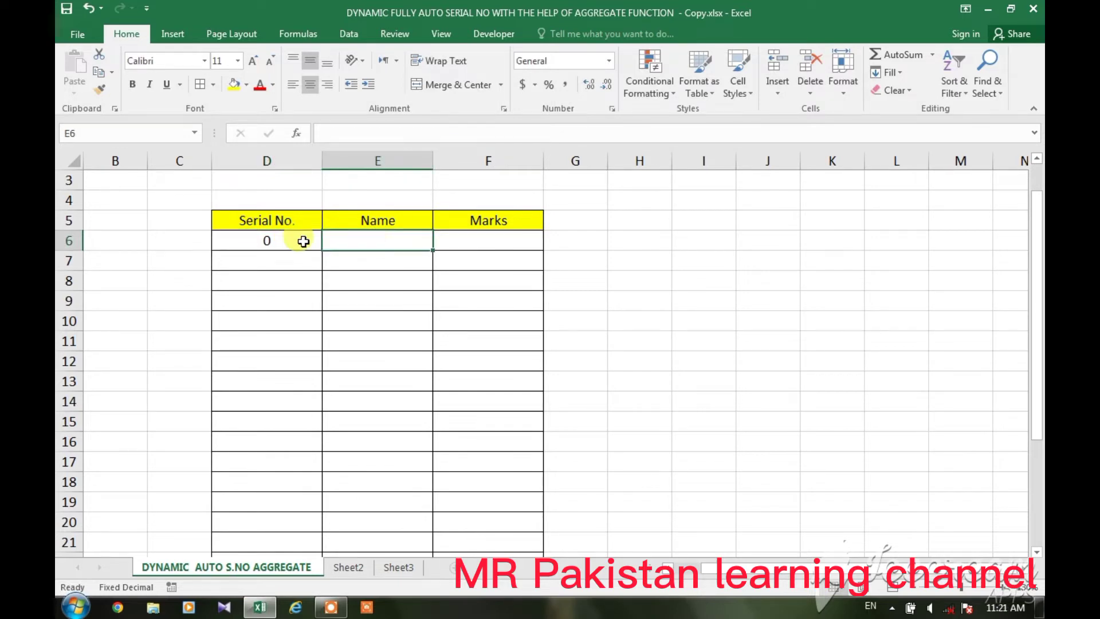
left_click(277, 241)
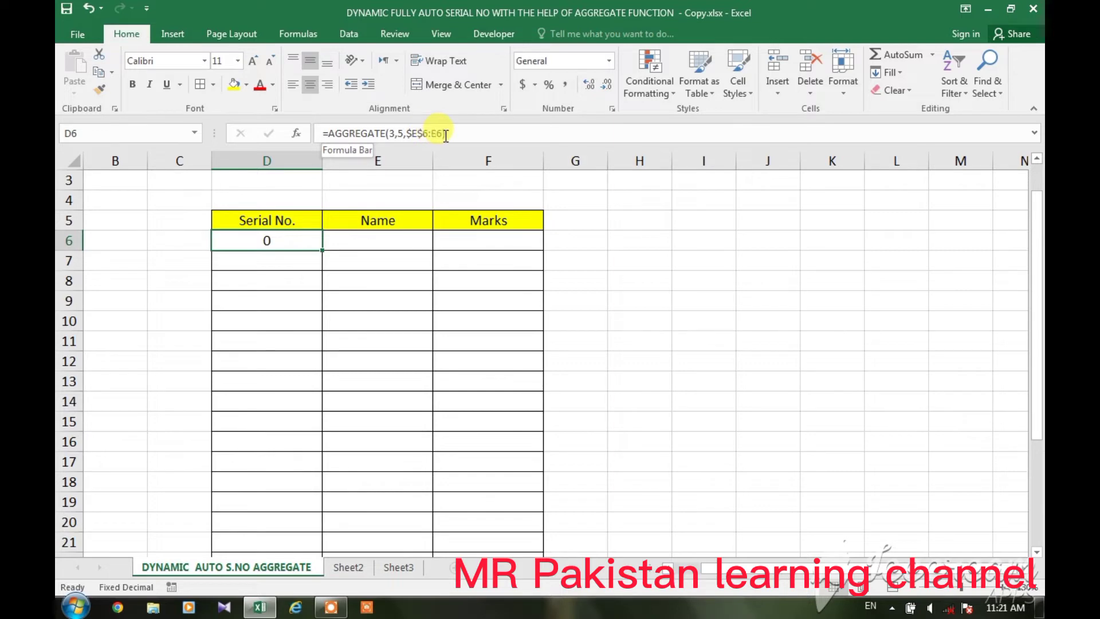
left_click(382, 240)
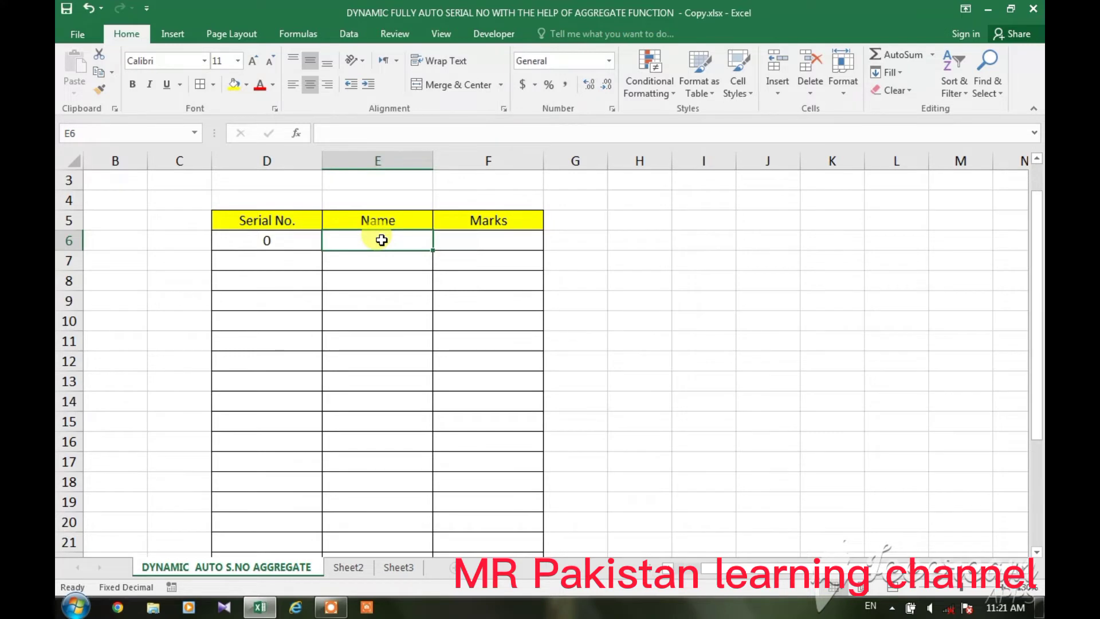
type("A")
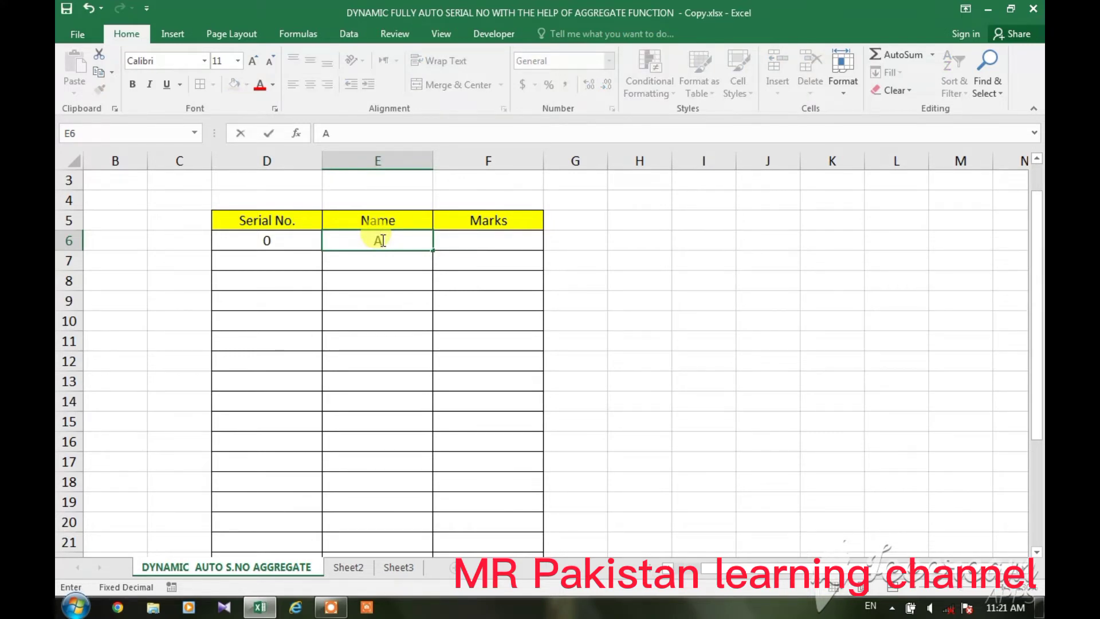
key("Return")
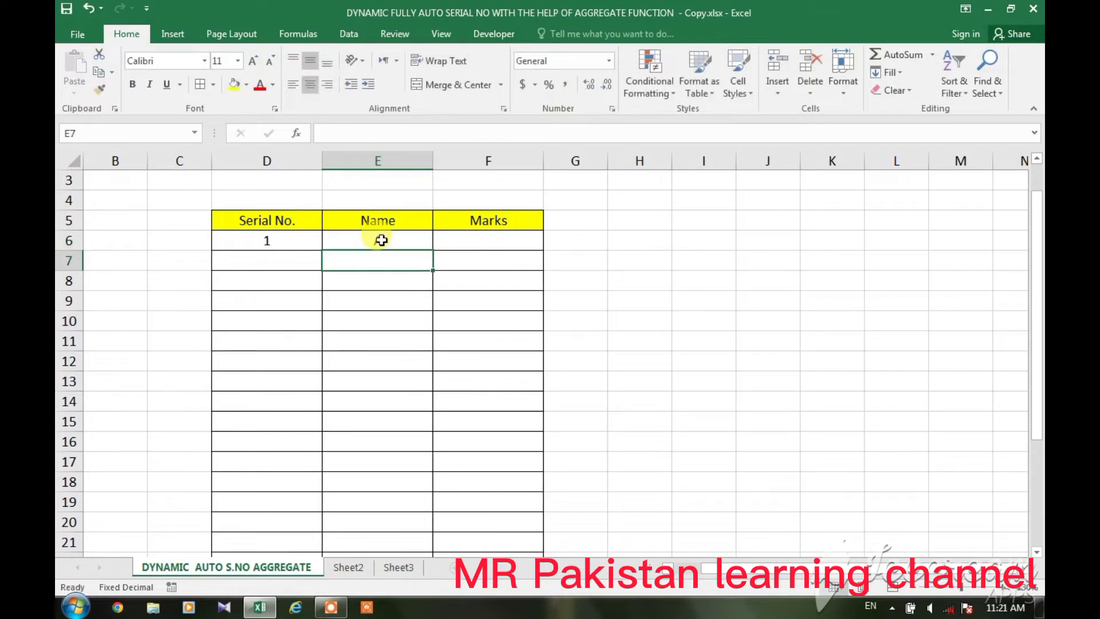
- Fill the serial number formula from D6 down to D12 and check the copied formula in D12
left_click(293, 240)
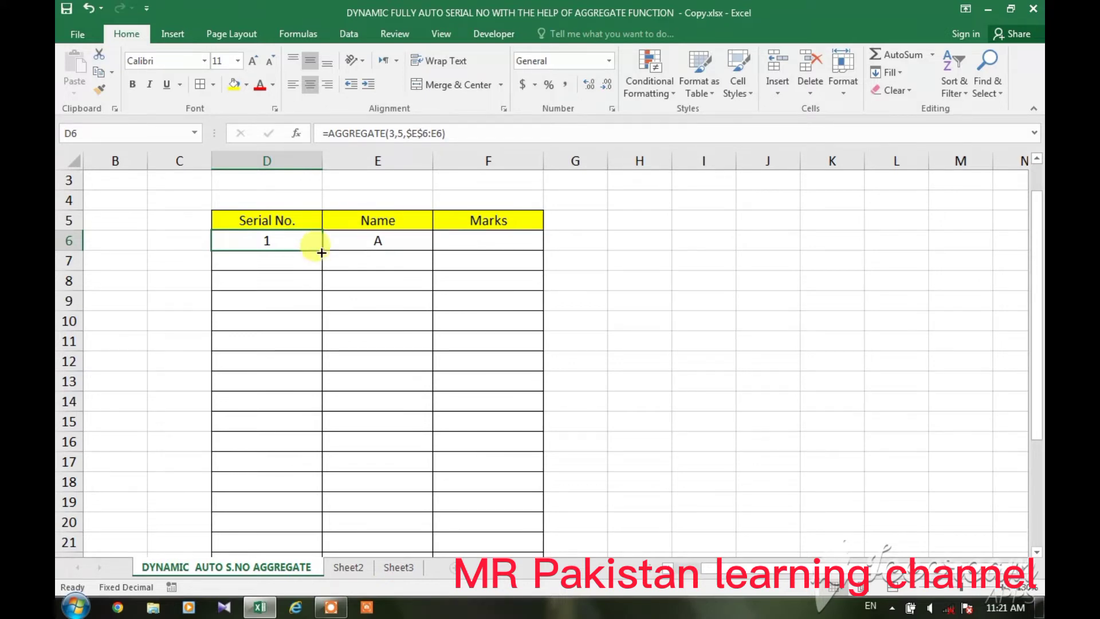
left_click_drag(321, 253, 312, 372)
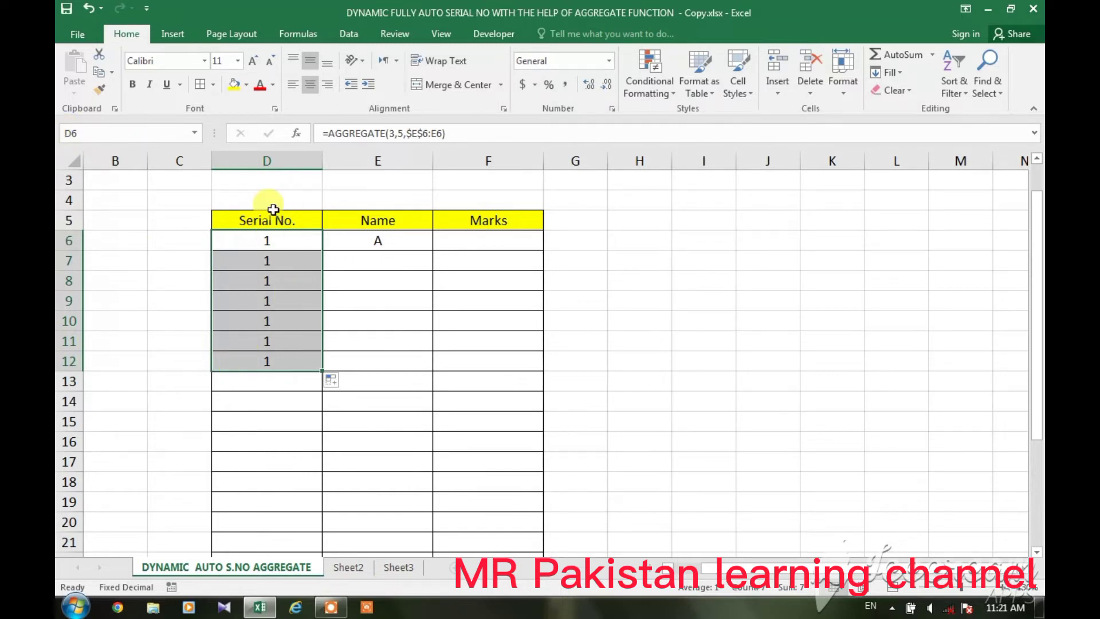
left_click(183, 414)
left_click(280, 361)
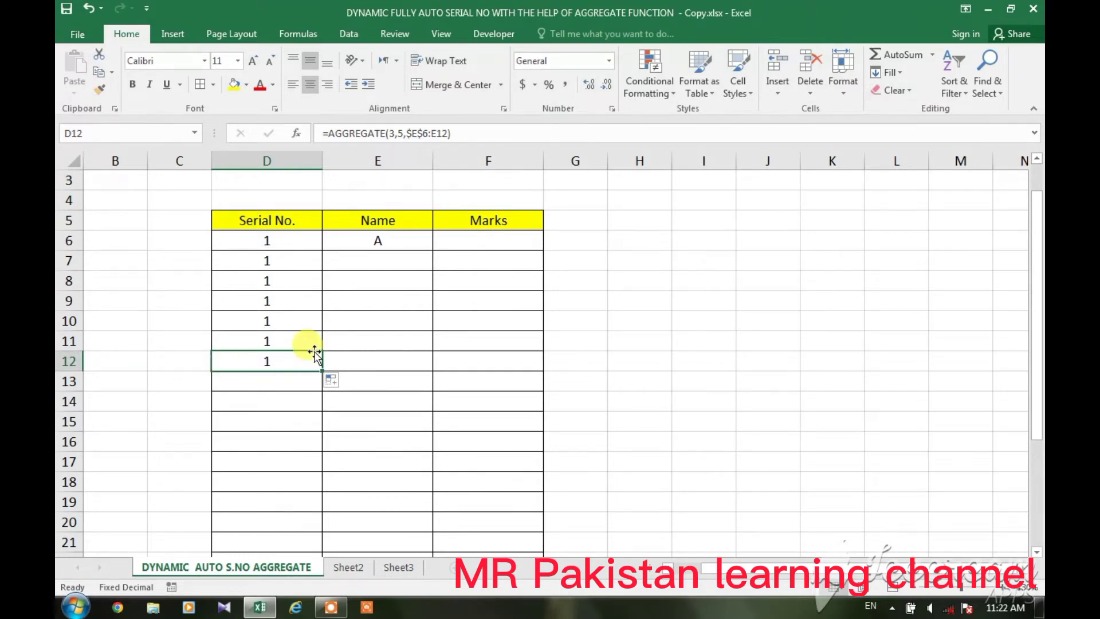
- Enter the names B, C, D, G, G and F in cells E7 to E12
left_click(401, 263)
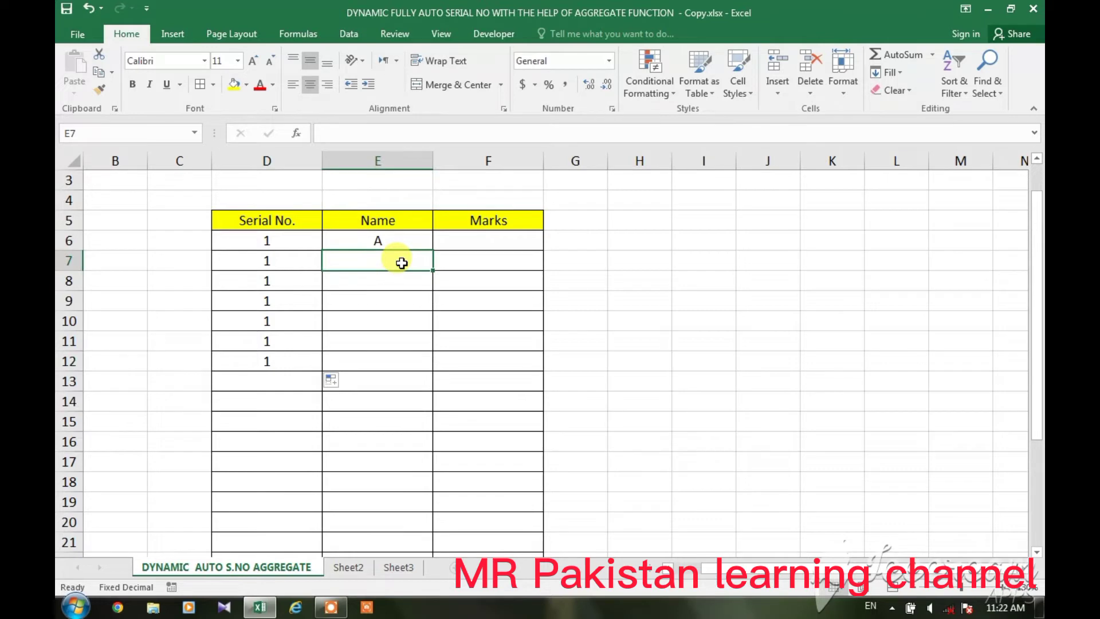
type("B")
key("Return")
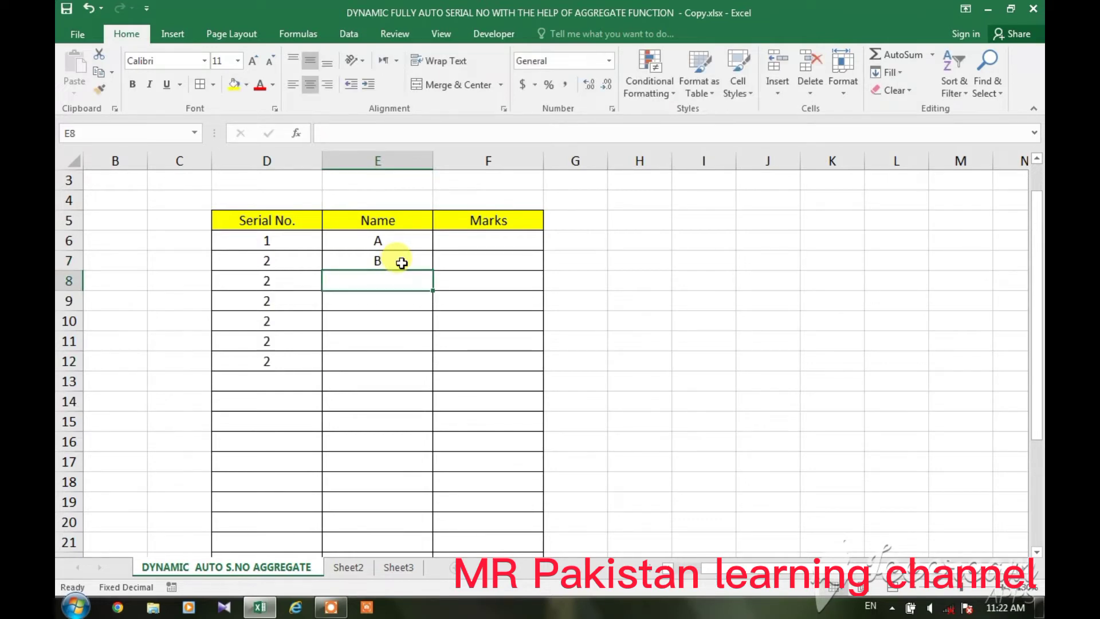
type("C")
key("Return")
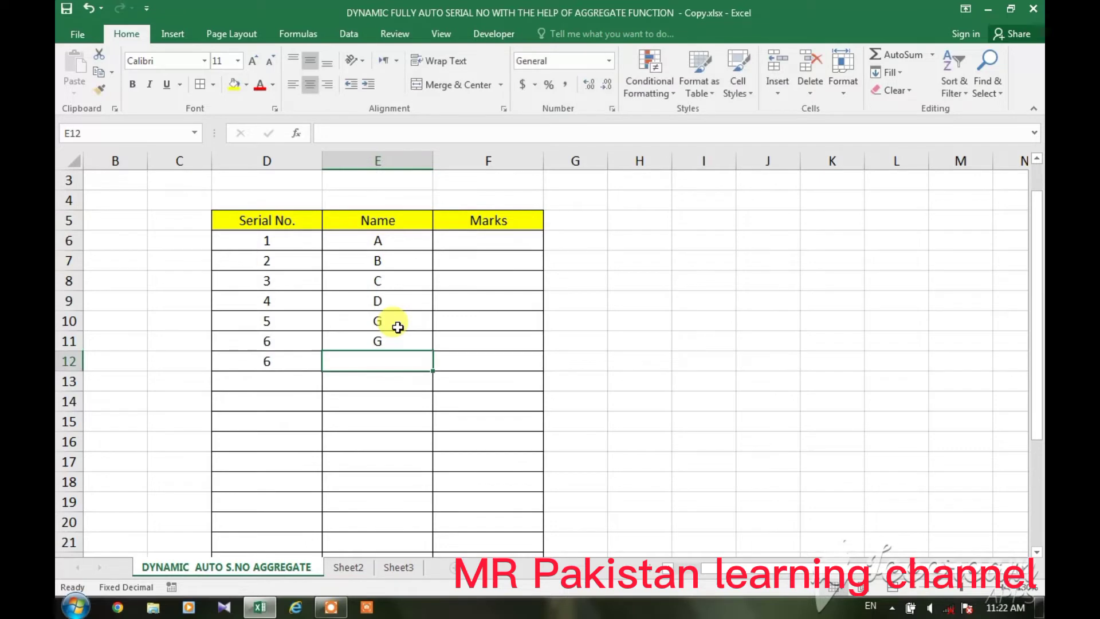
type("F")
key("Return")
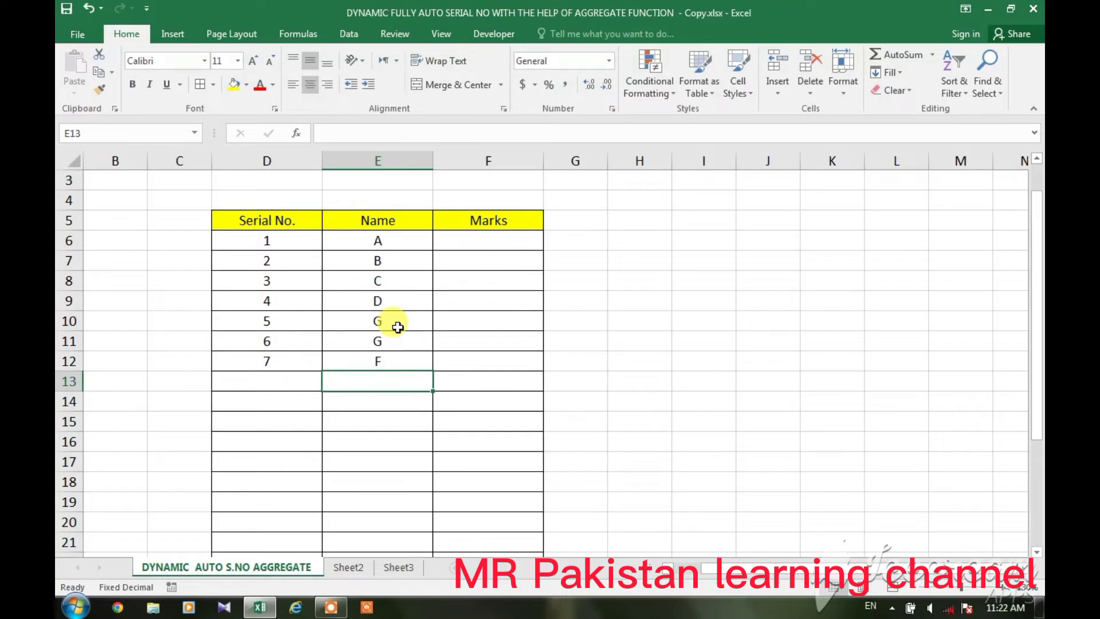
- Enter the names B, T and G in cells E13 to E15
type("B")
key("Return")
key("Return")
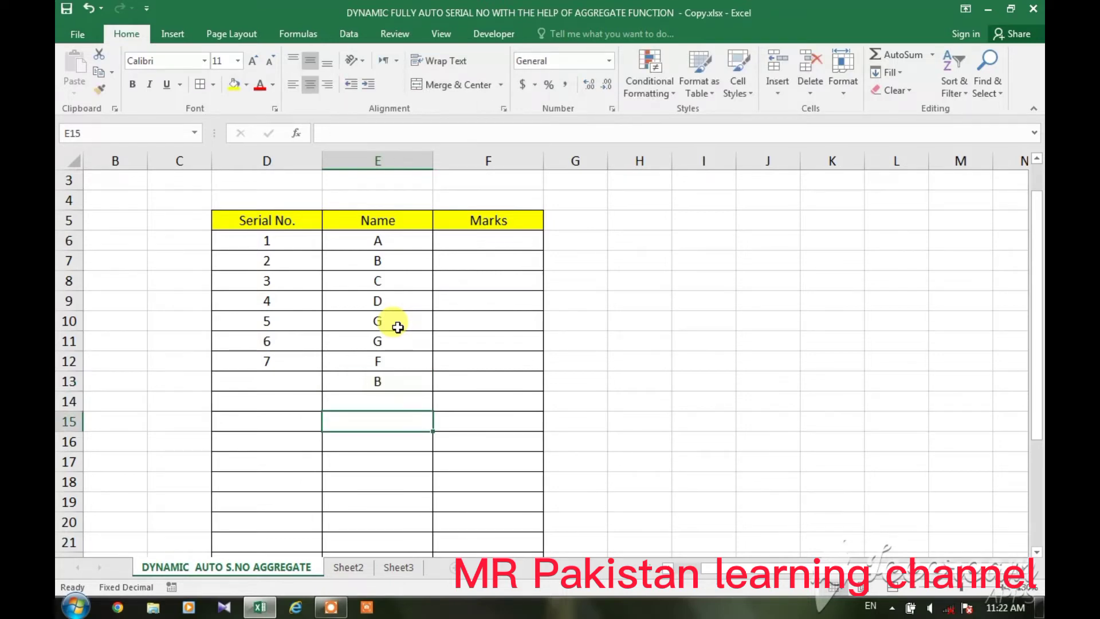
type("G")
key("Up")
type("T")
key("Return")
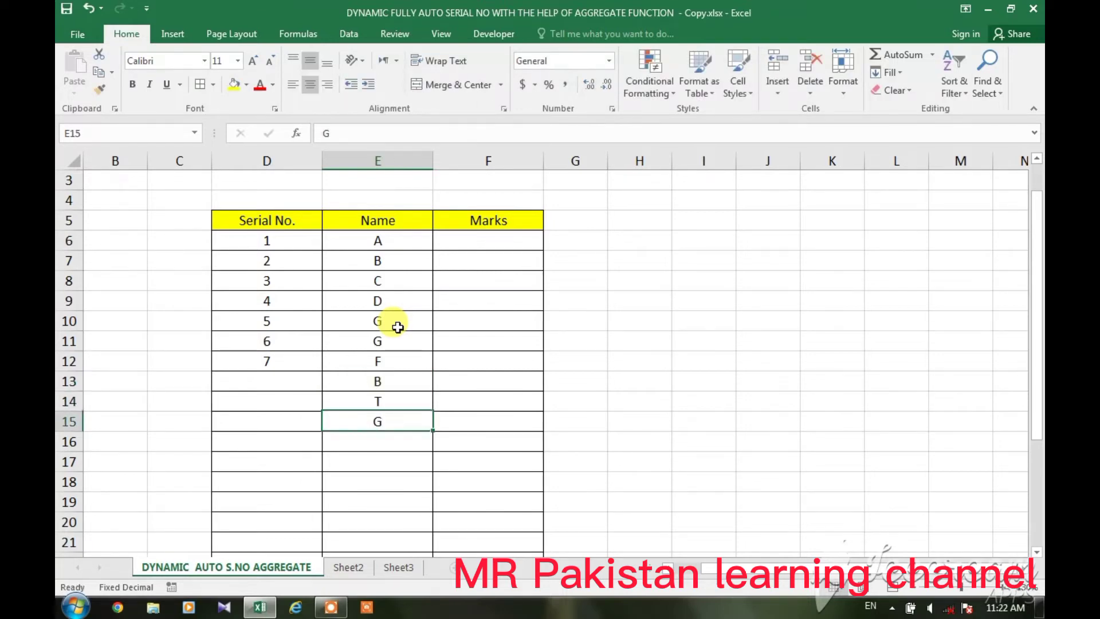
- Extend the serial number formula from D12 down to D15
left_click(290, 359)
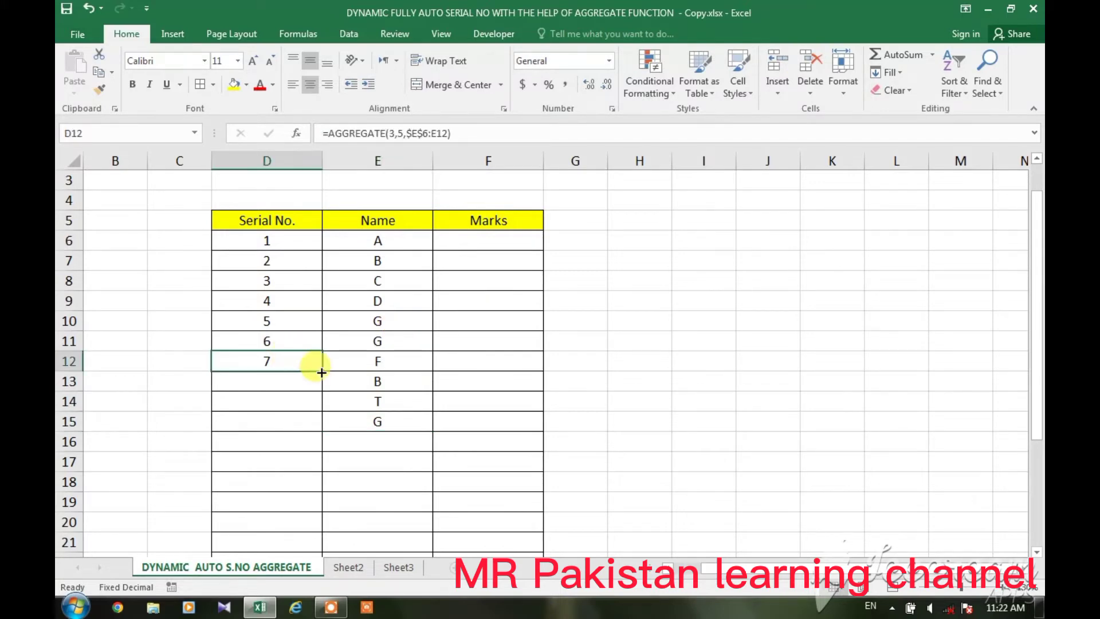
left_click_drag(322, 373, 313, 426)
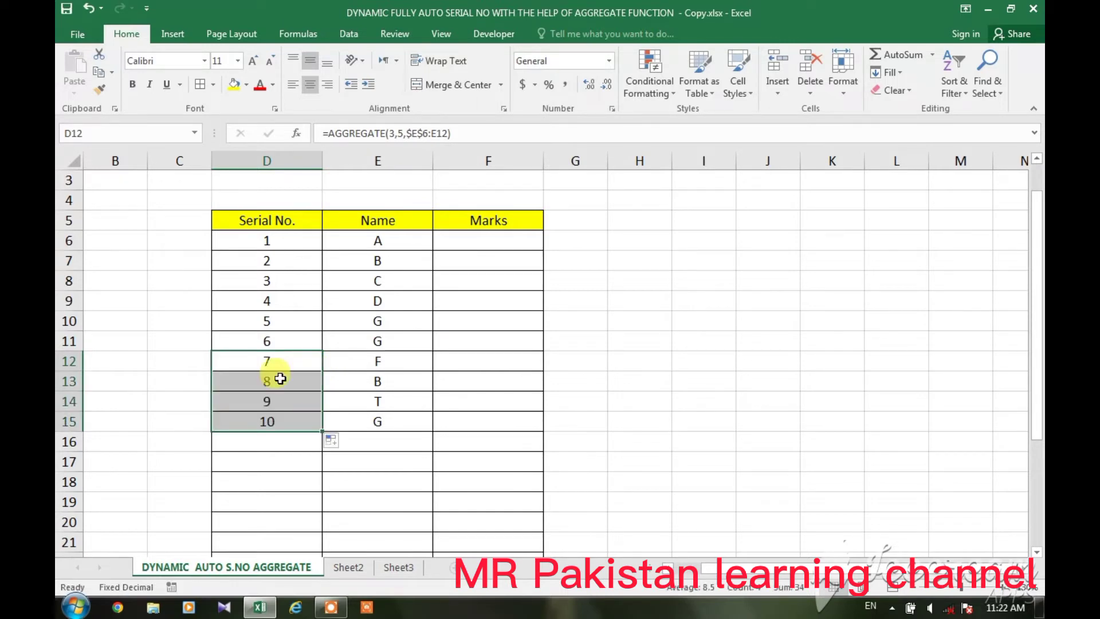
left_click(390, 316)
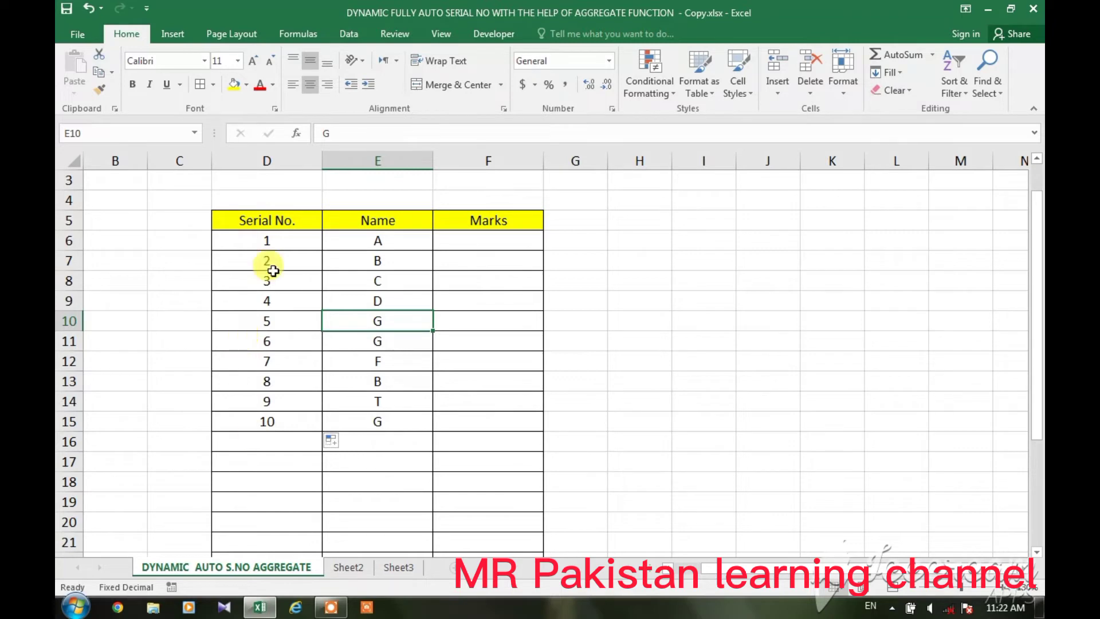
- Delete row 10 from the worksheet to test whether the serial numbers in the table renumber themselves
left_click(271, 326)
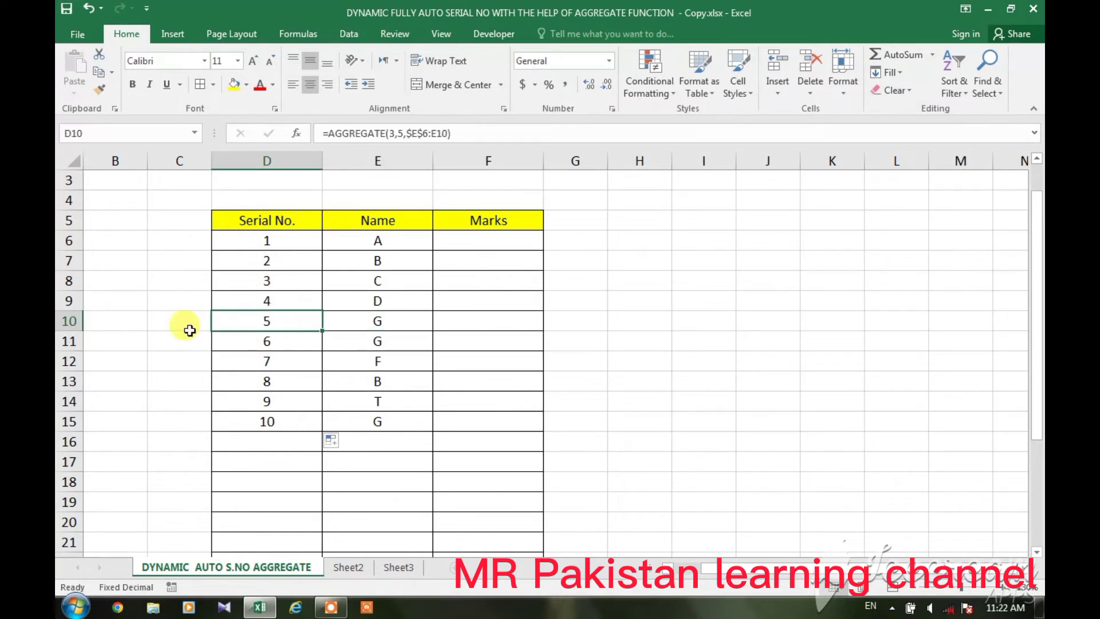
left_click(69, 321)
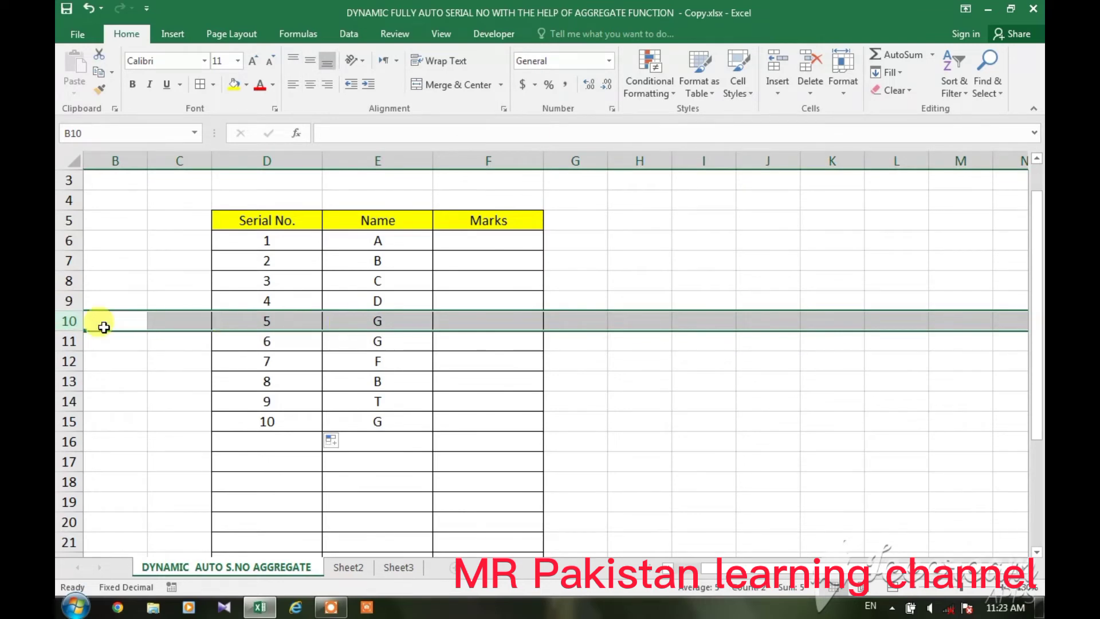
right_click(107, 330)
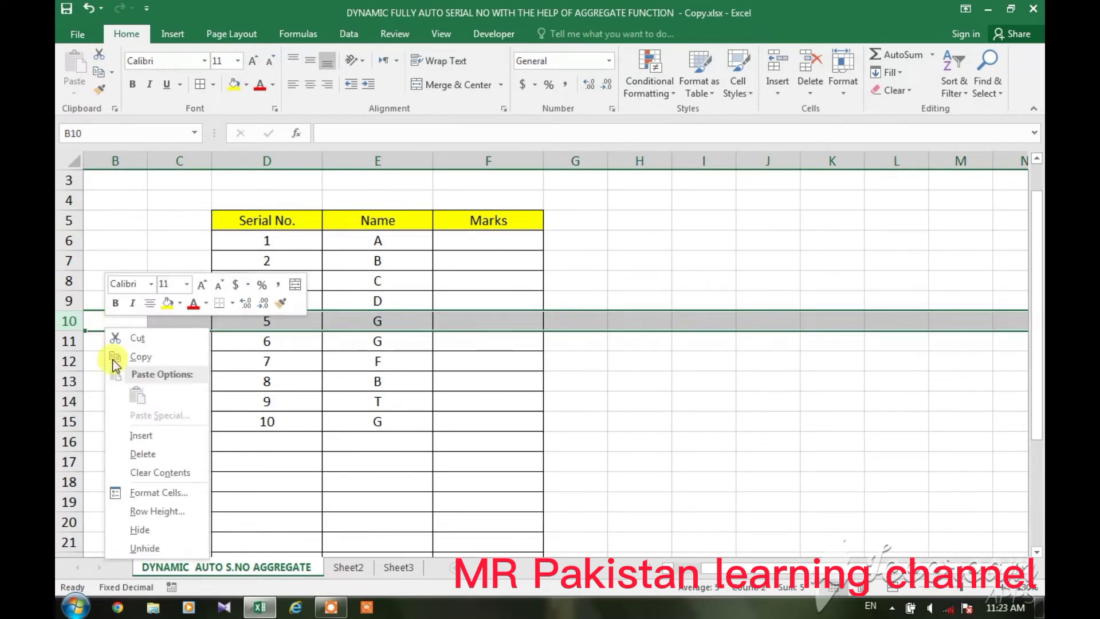
left_click(149, 456)
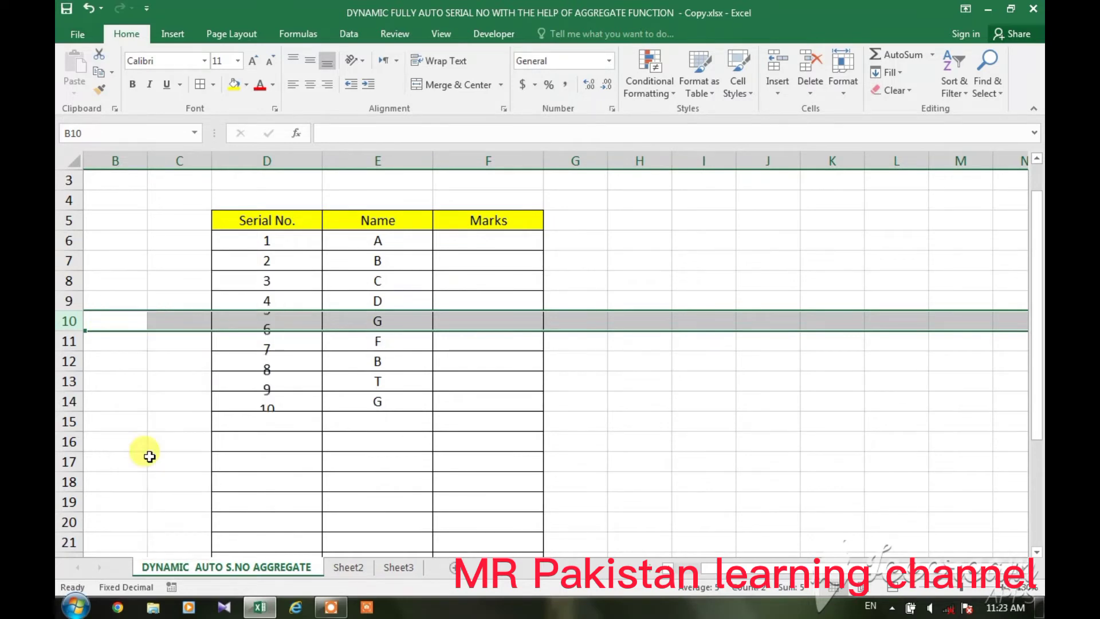
left_click(700, 289)
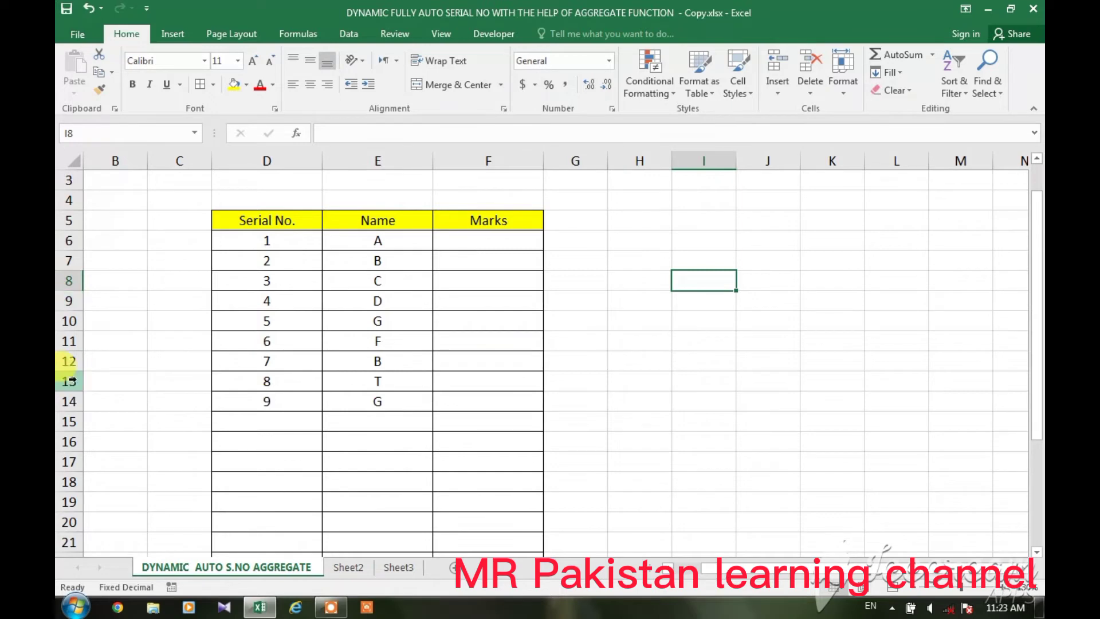
- Hide row 13, which contains the name T, to test the serial numbering with a hidden row
left_click(71, 380)
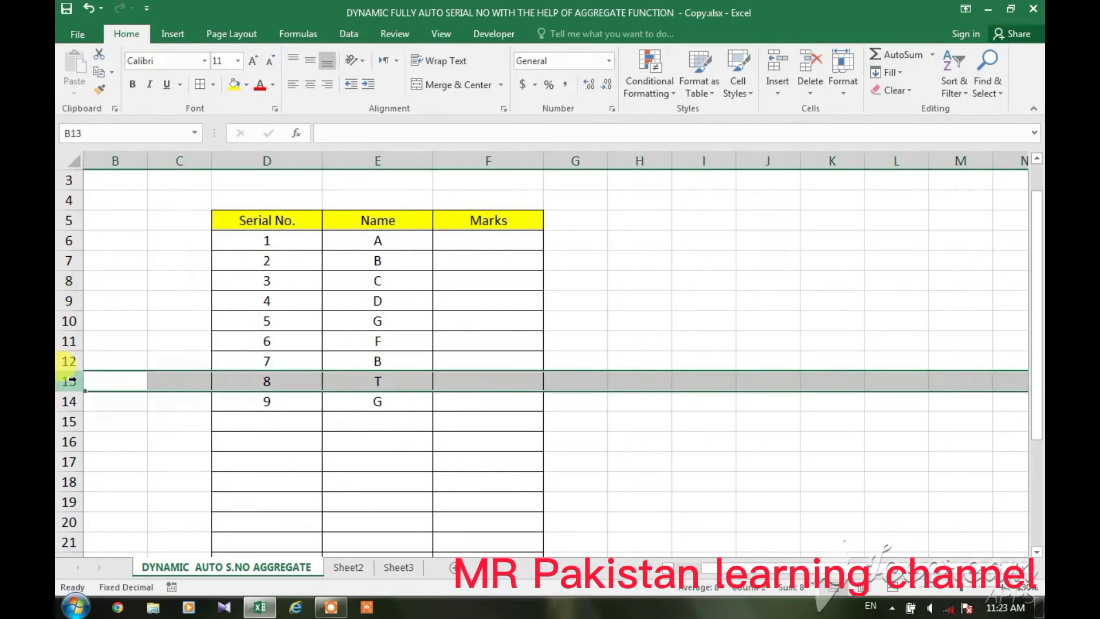
right_click(72, 379)
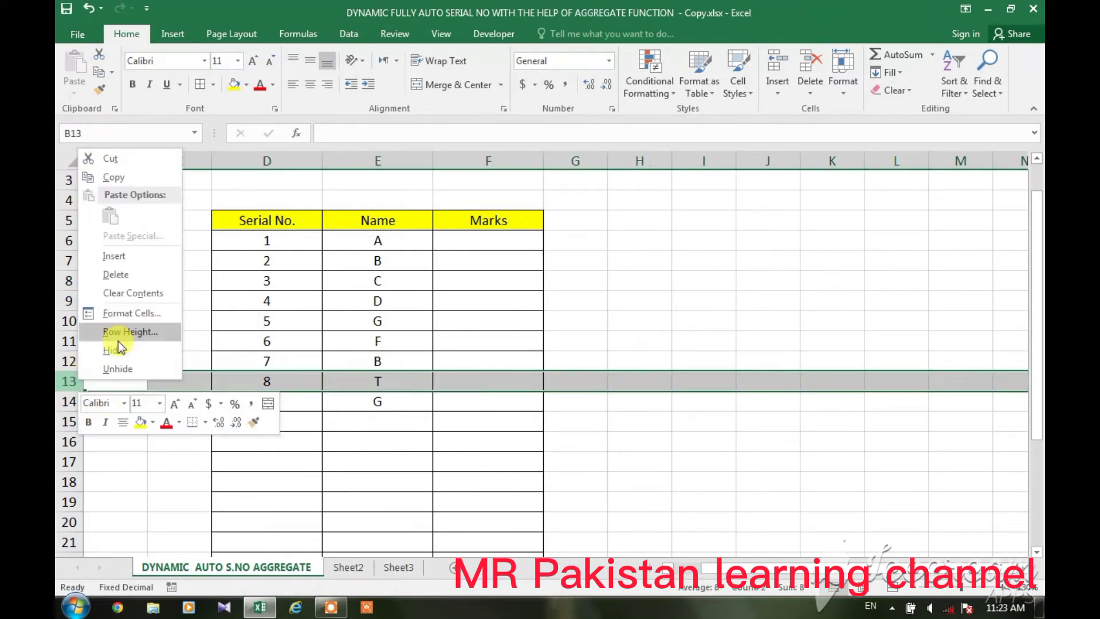
left_click(118, 350)
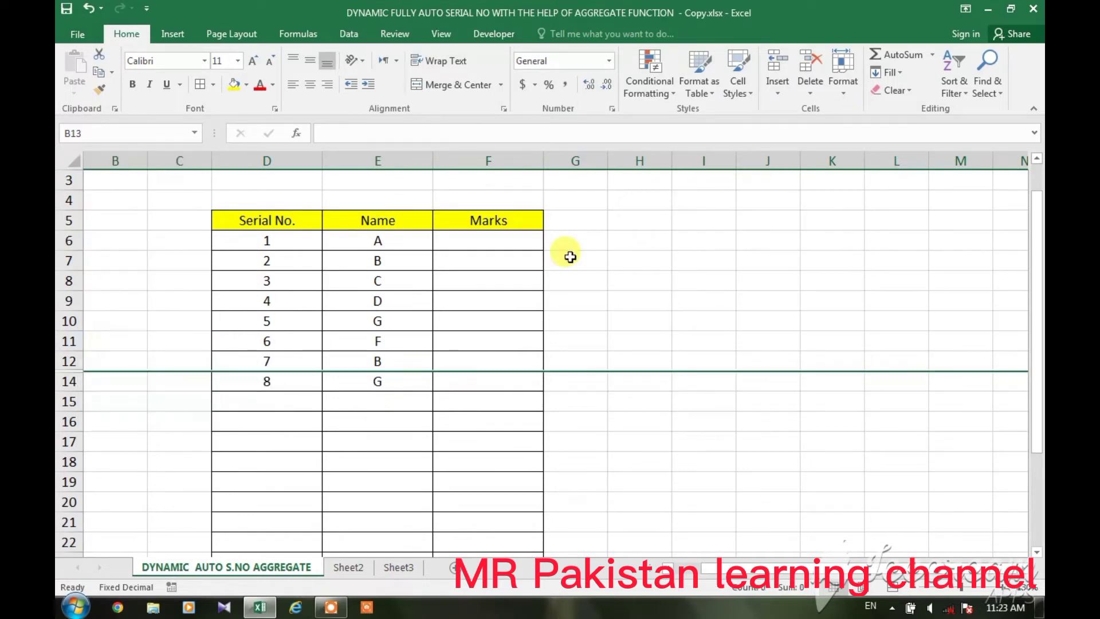
left_click(700, 243)
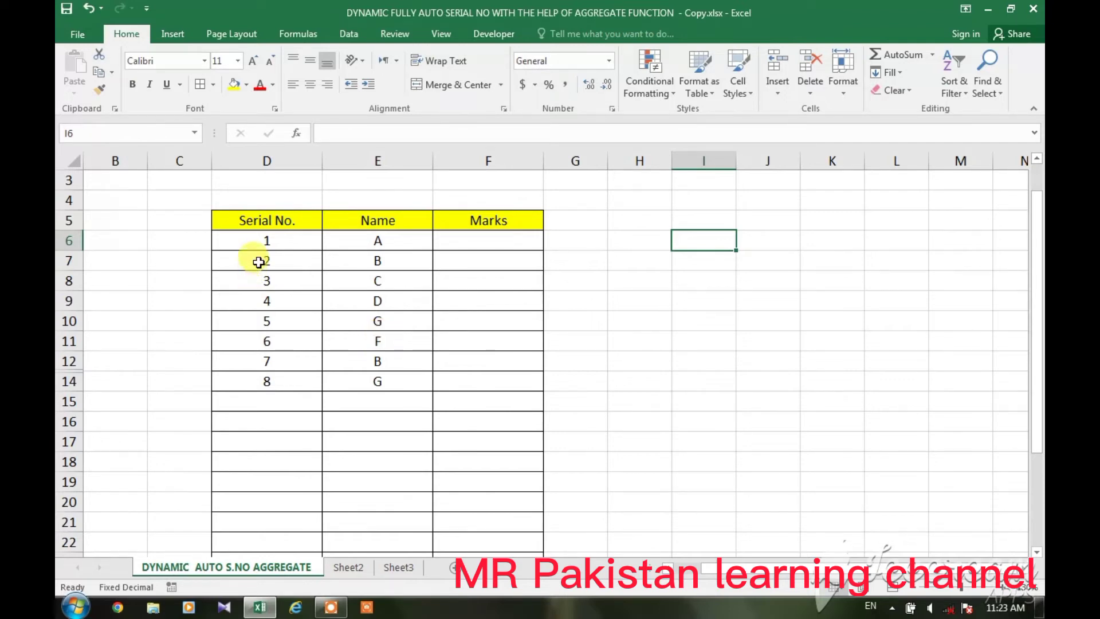
- Clear the serial numbers and names from D7:E14 and delete the name in E6
left_click_drag(258, 263, 363, 380)
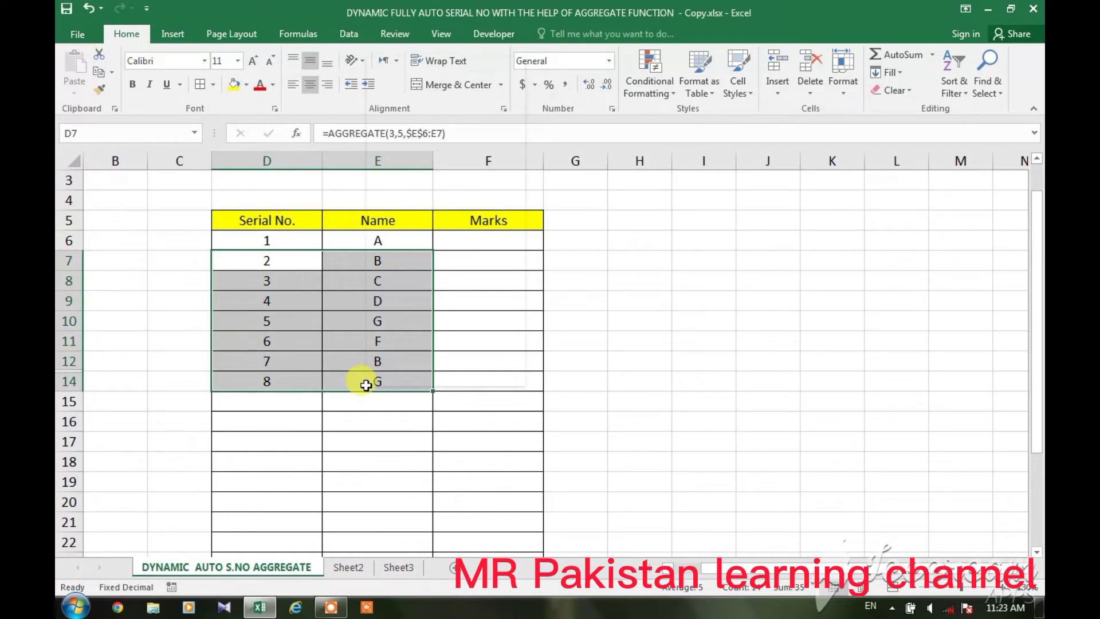
right_click(364, 380)
left_click(430, 221)
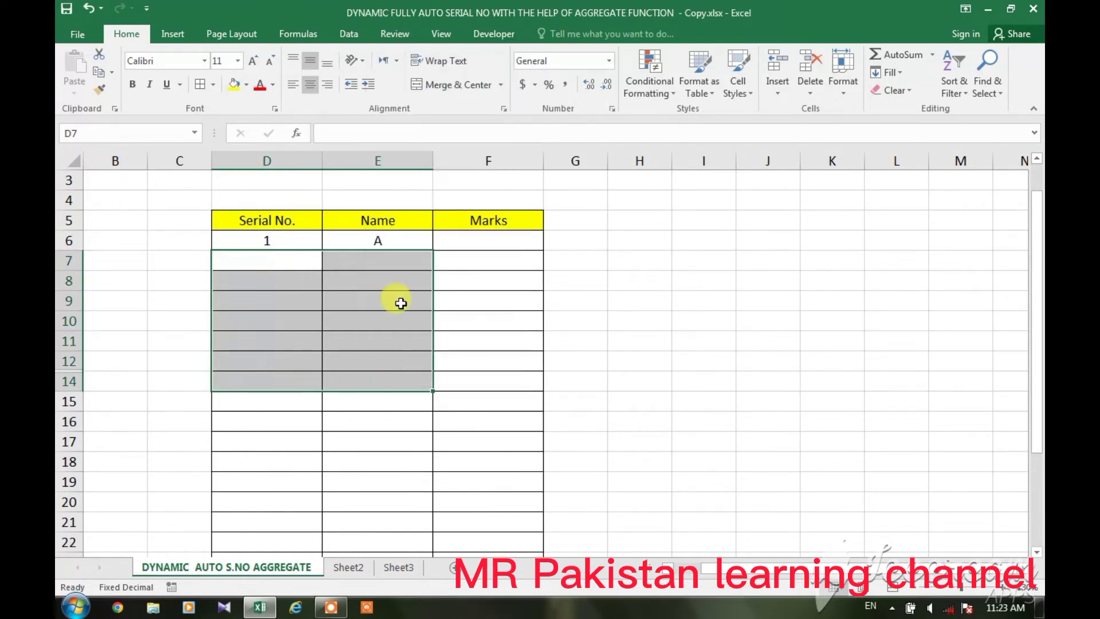
left_click(388, 379)
left_click(248, 247)
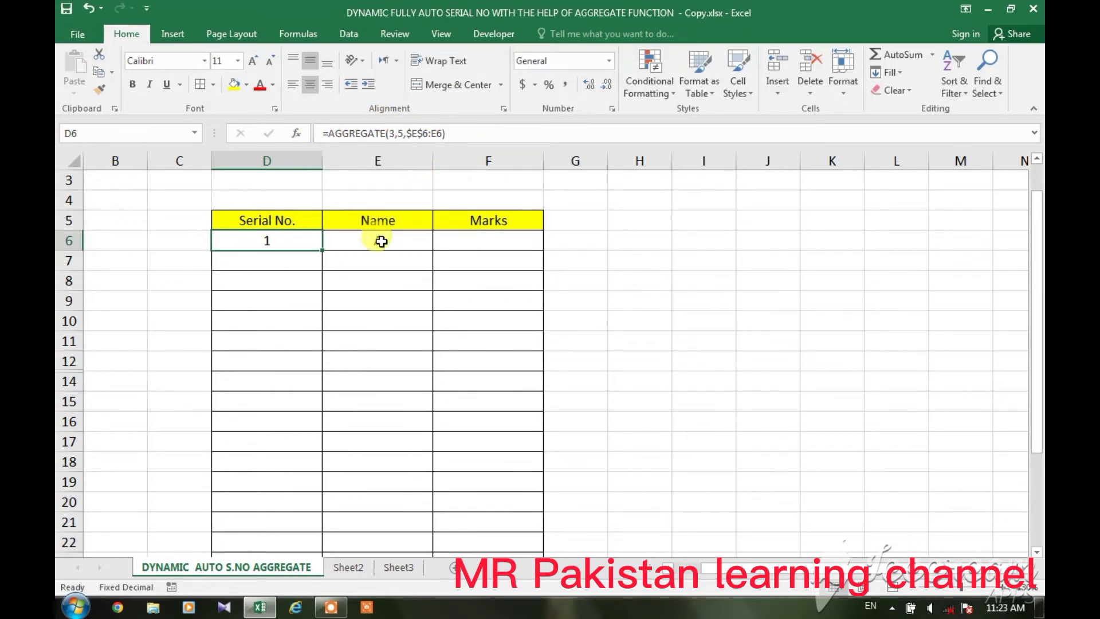
left_click(380, 241)
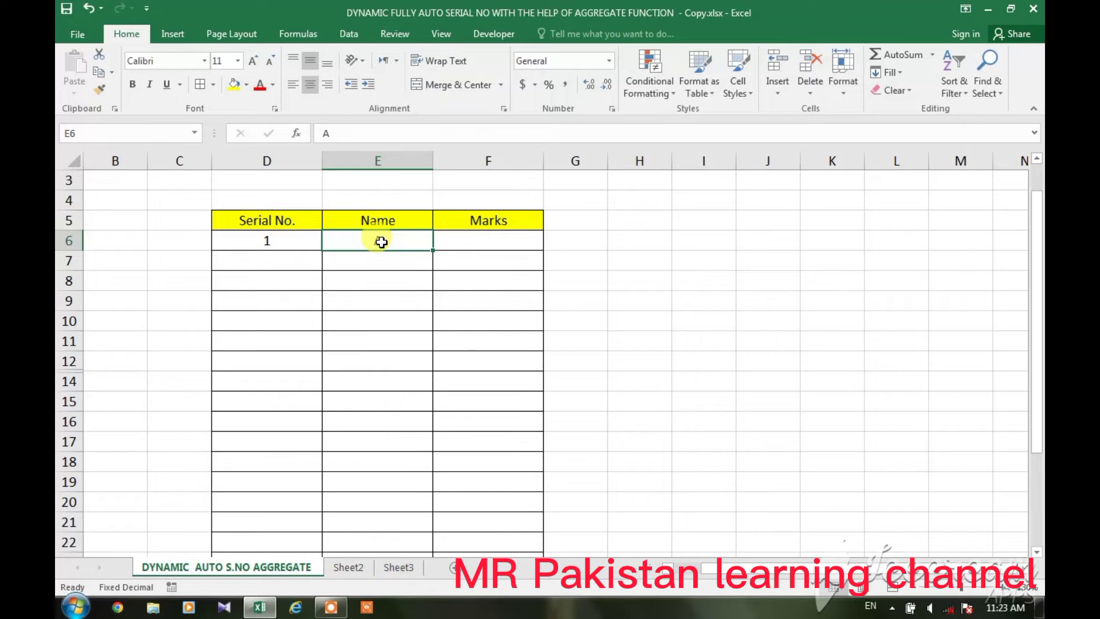
key("Delete")
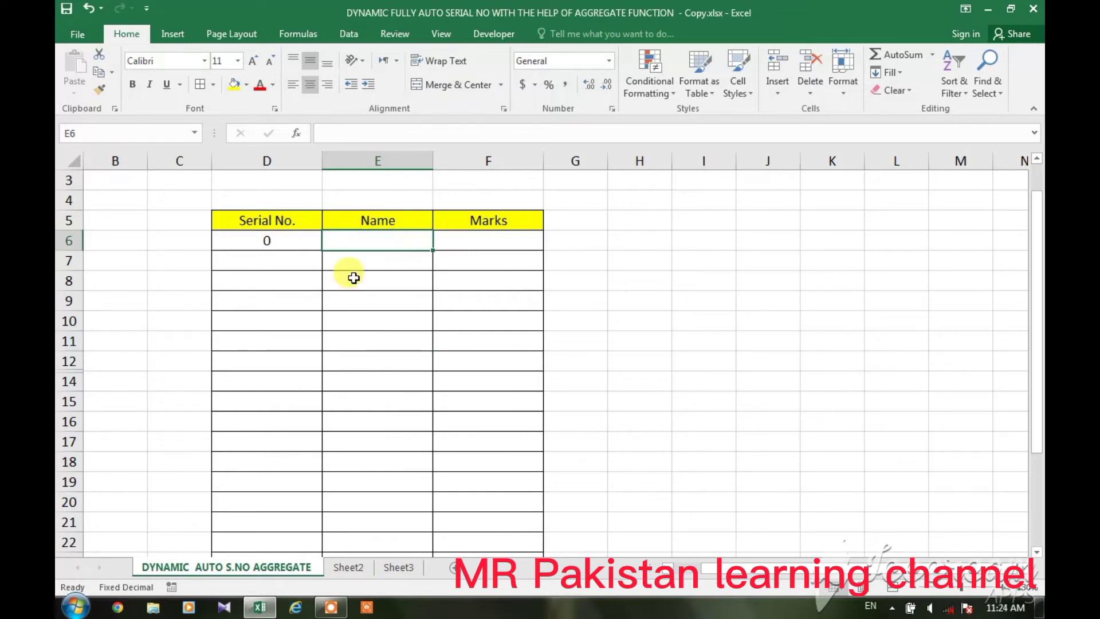
- Insert an IF function before AGGREGATE in the D6 formula, with the logical test E6=""
left_click(268, 241)
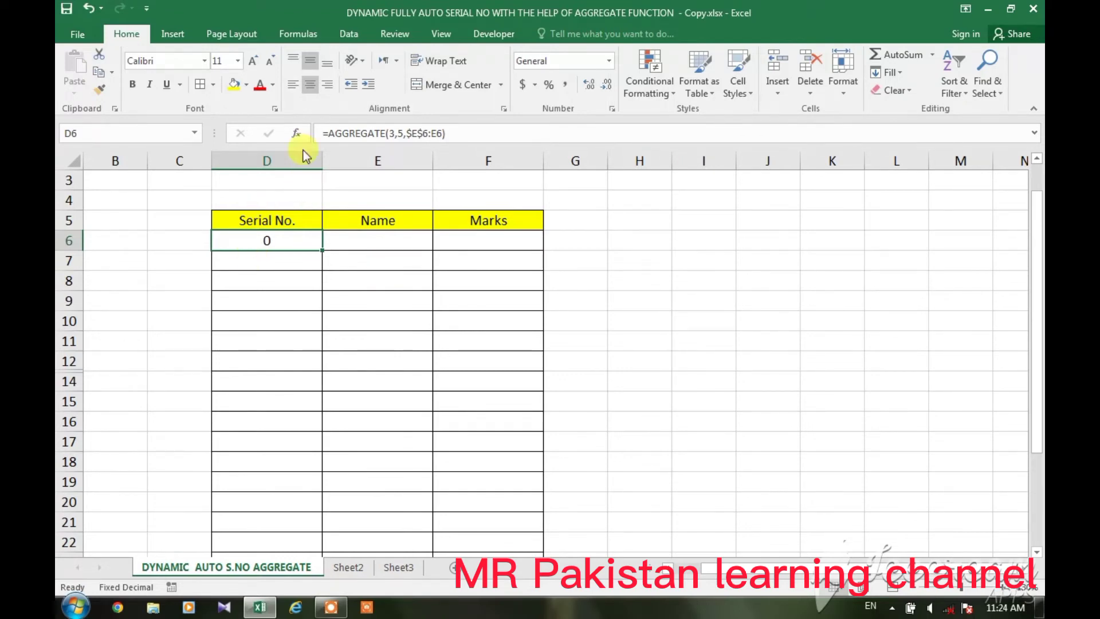
left_click(329, 134)
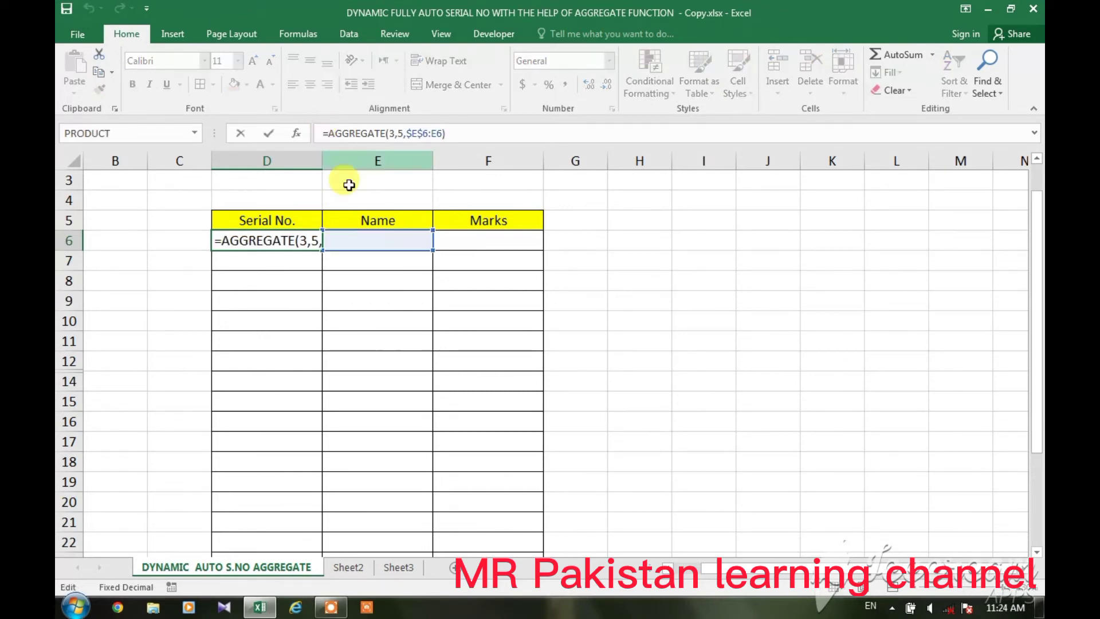
type("IF")
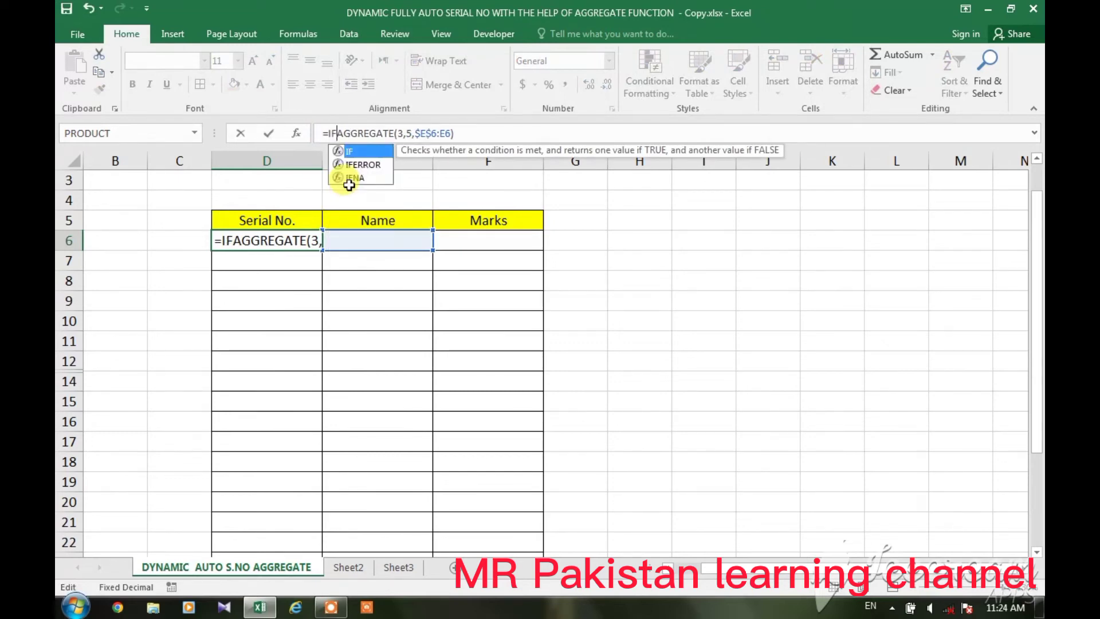
double_click(357, 153)
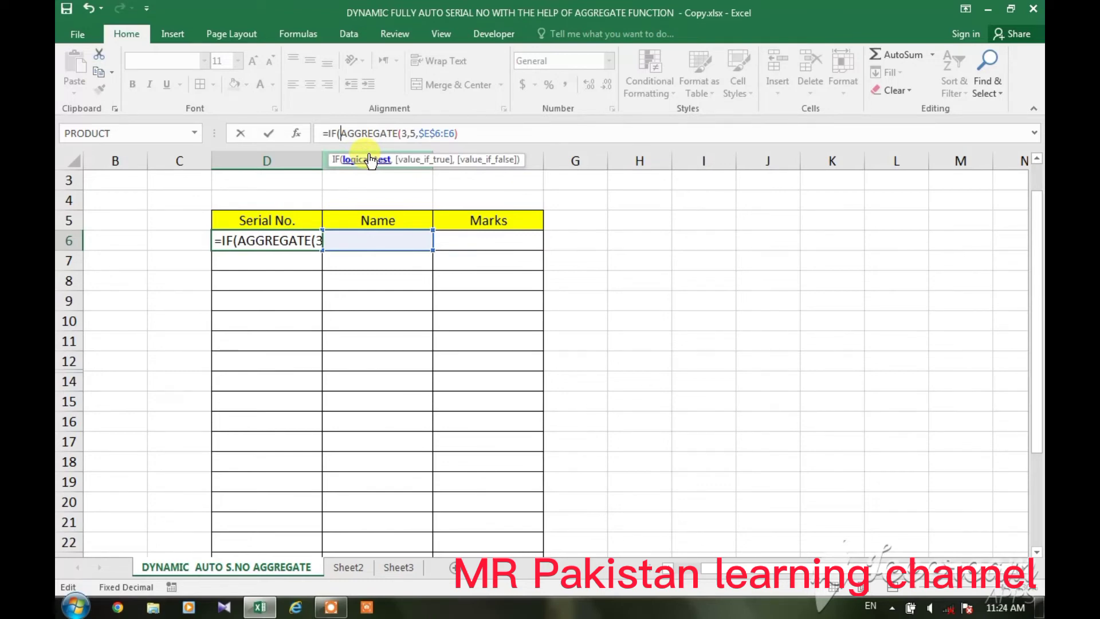
left_click(360, 240)
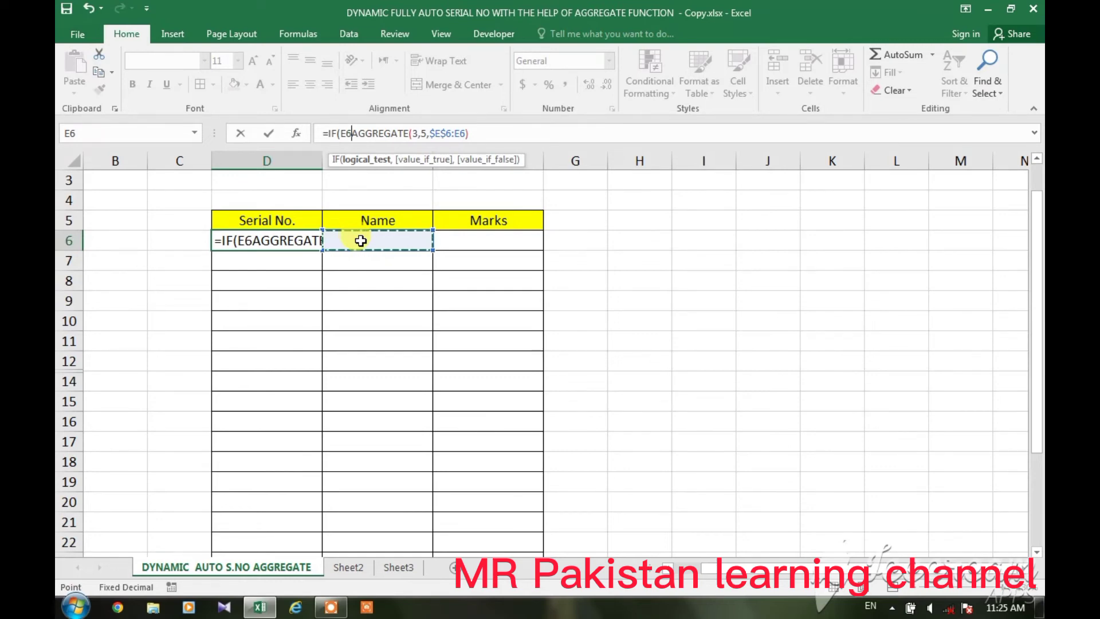
type("=")
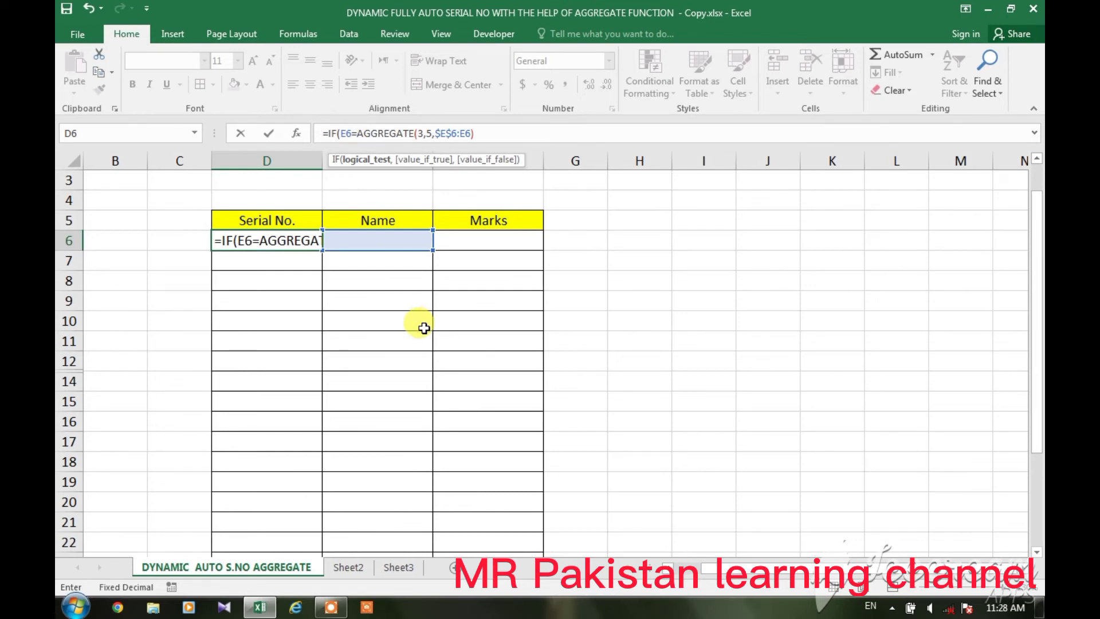
type("\"")
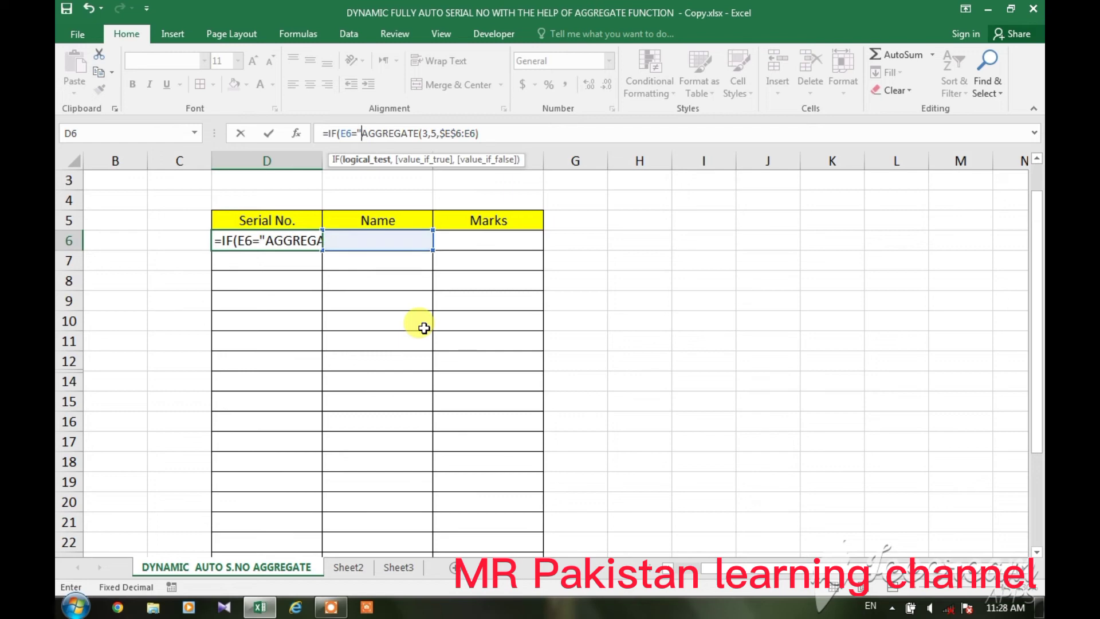
type("\"")
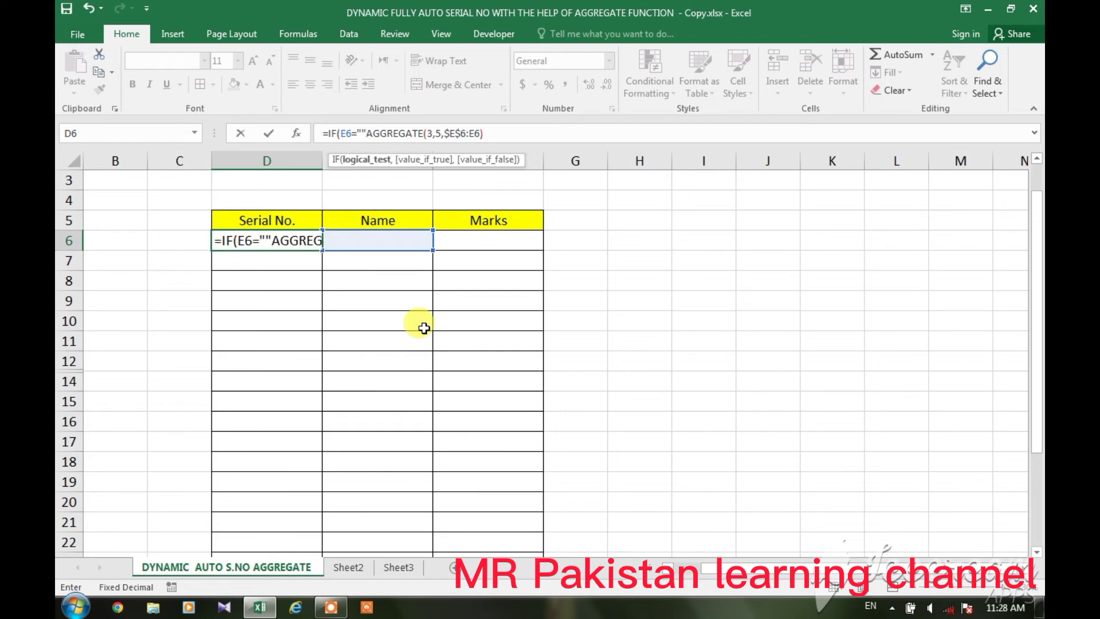
- Complete the D6 formula as =IF(E6="","",AGGREGATE(3,5,$E$6:E6)), returning a blank when the name is empty
type(",")
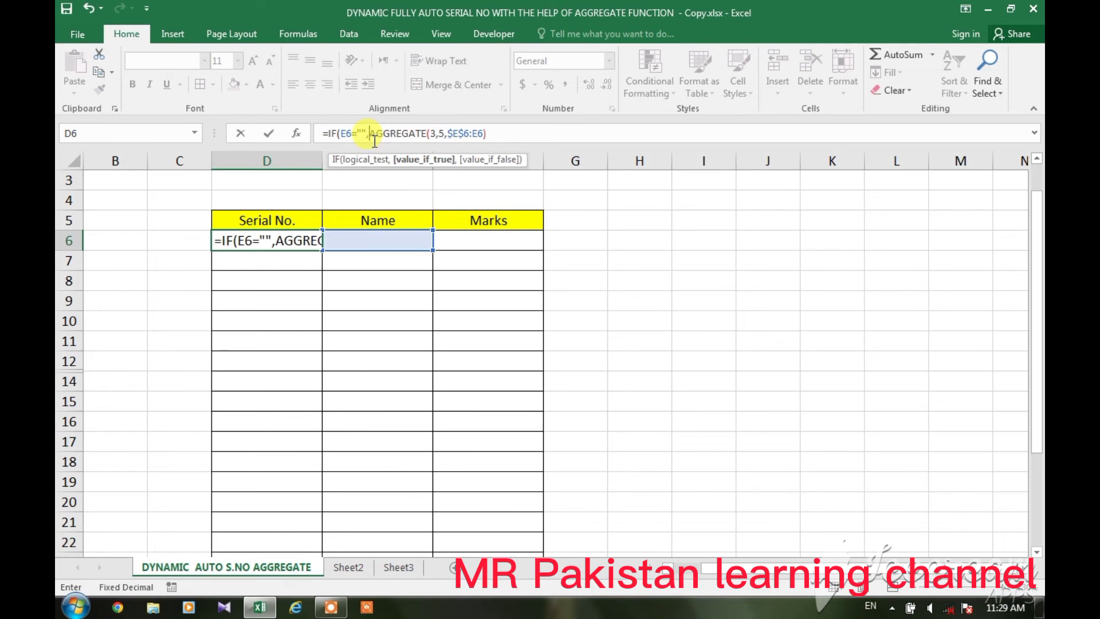
type("\"")
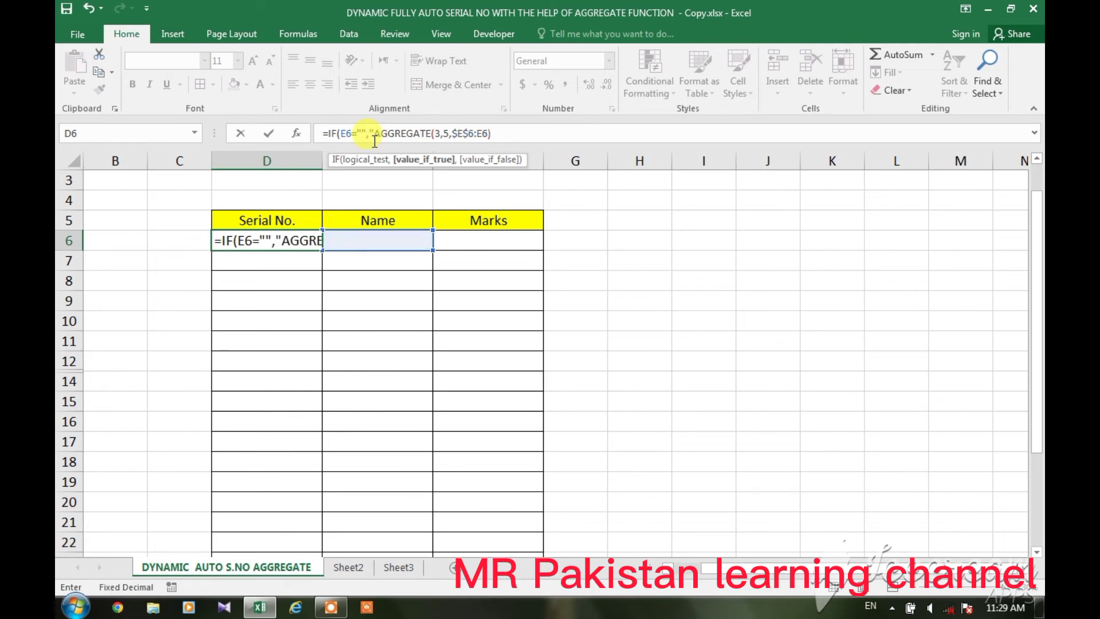
type("\"")
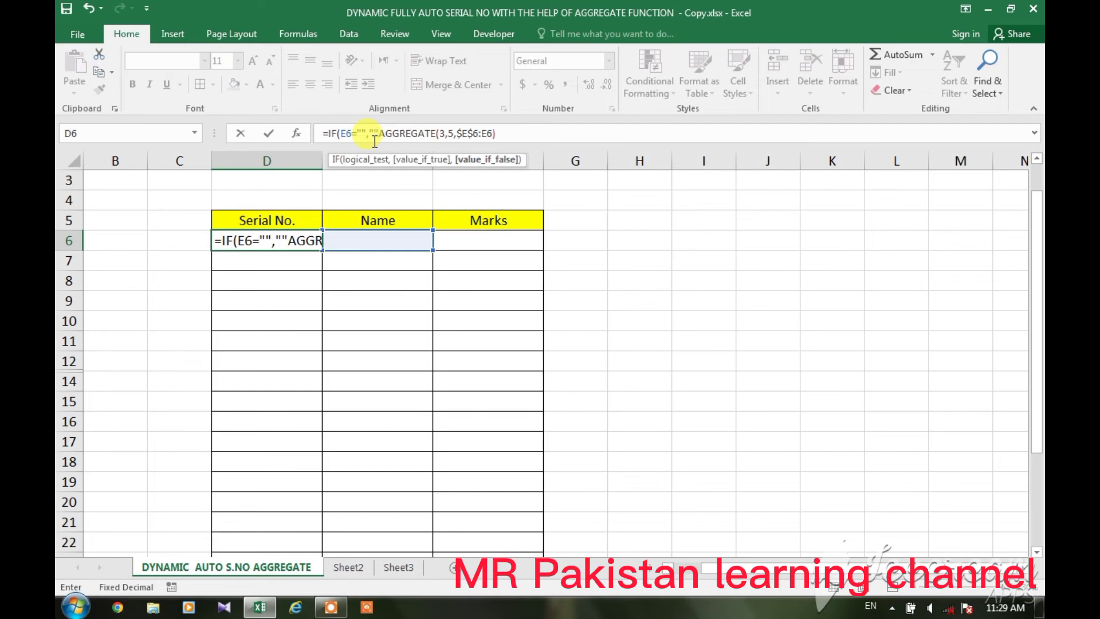
type(",")
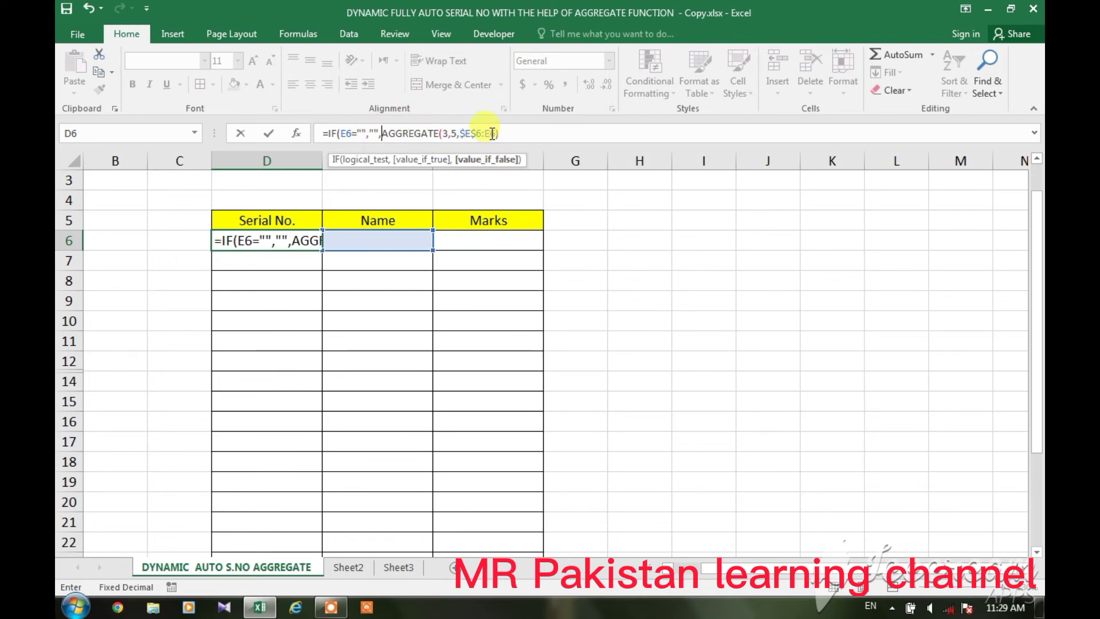
left_click(513, 134)
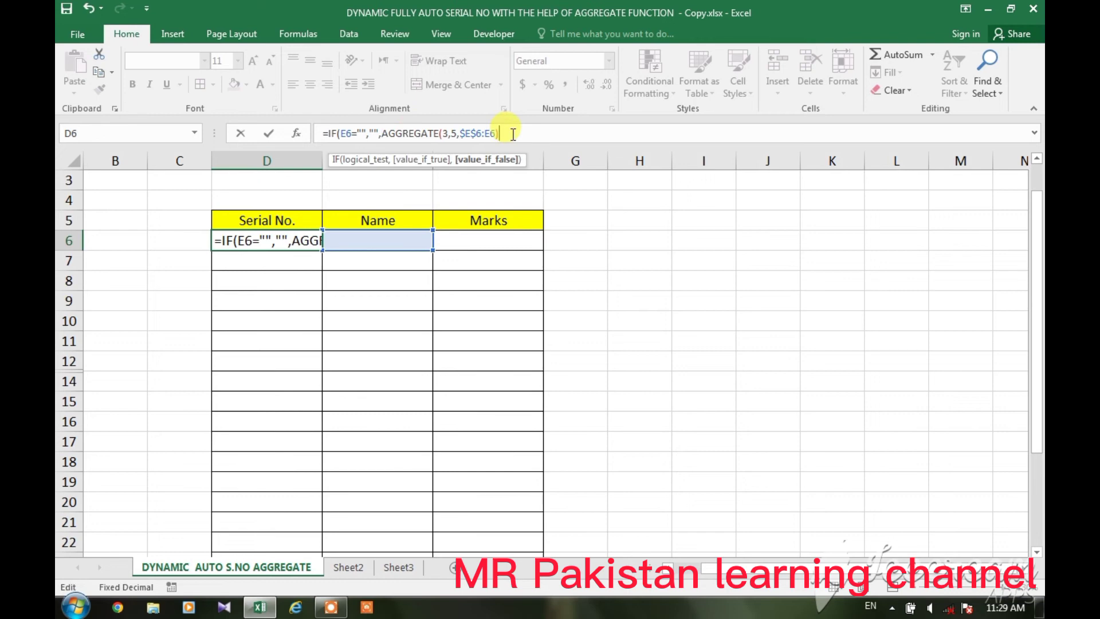
type(")")
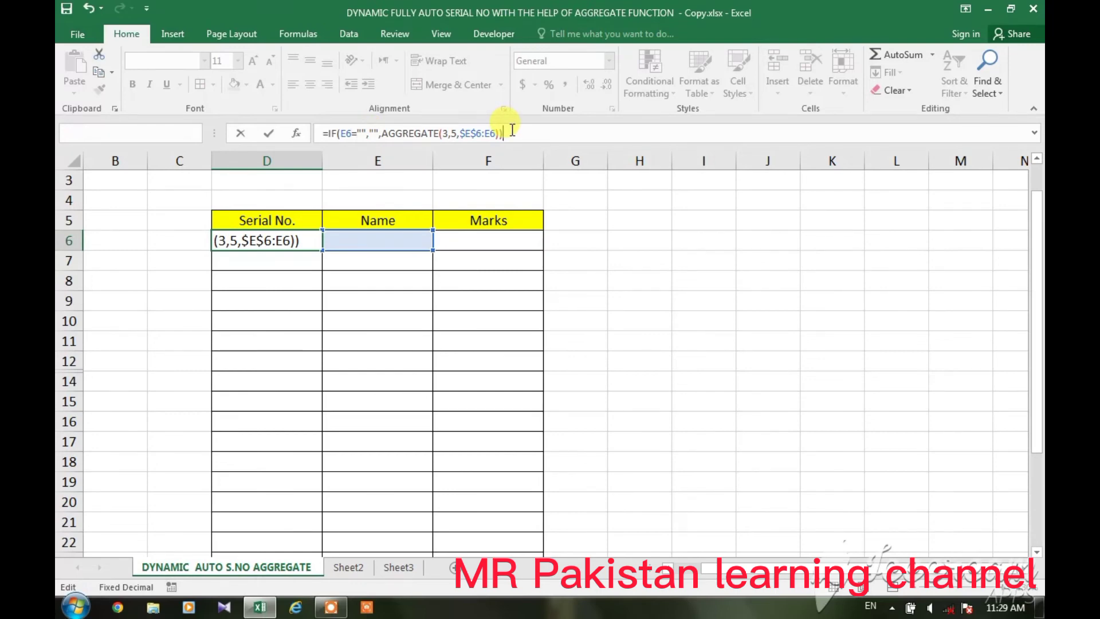
key("ctrl+Return")
key("Return")
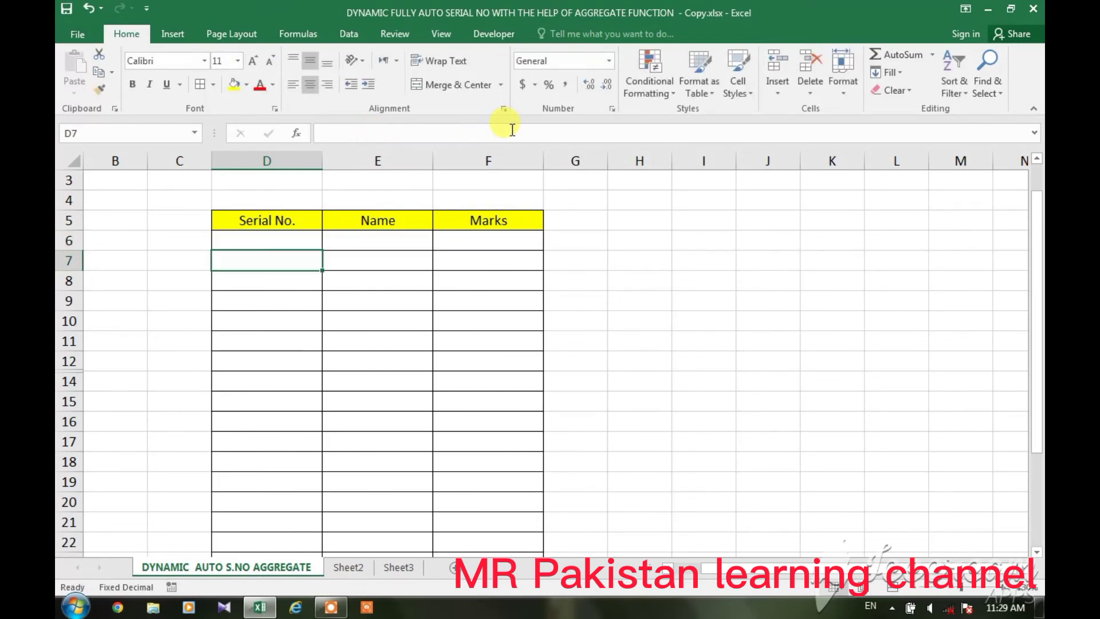
- Fill the IF and AGGREGATE serial number formula from D6 down to D14
left_click(269, 236)
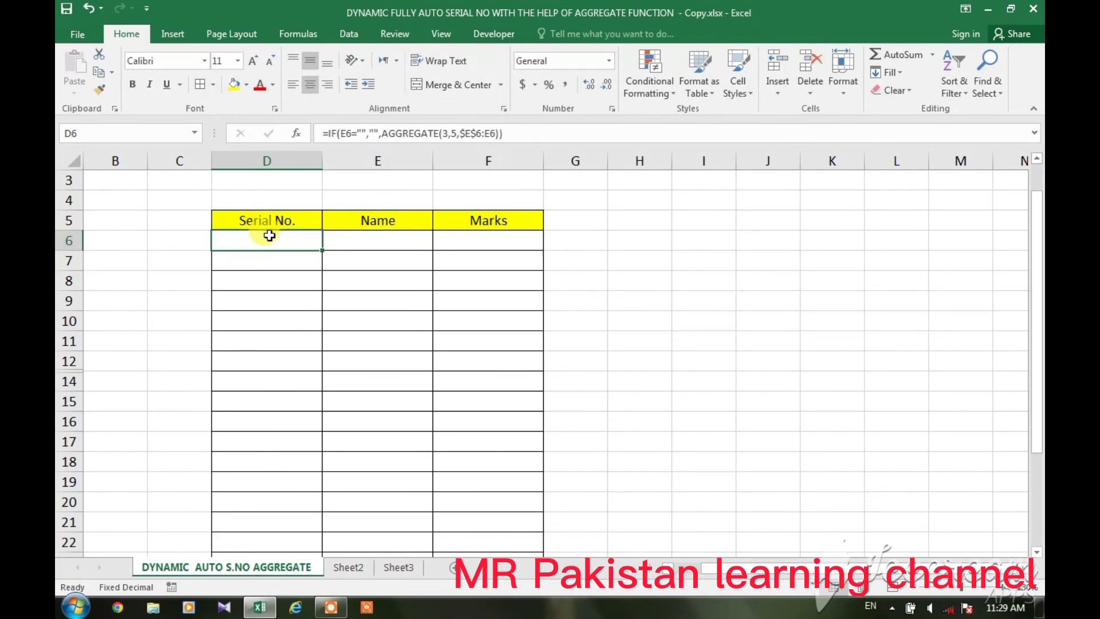
left_click(368, 241)
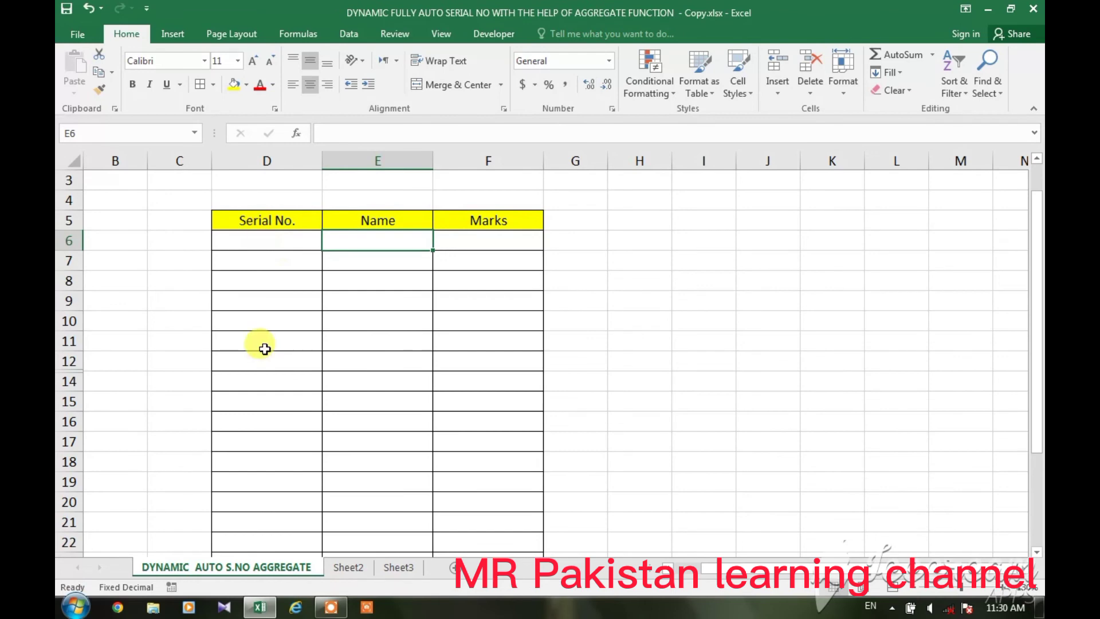
left_click(274, 244)
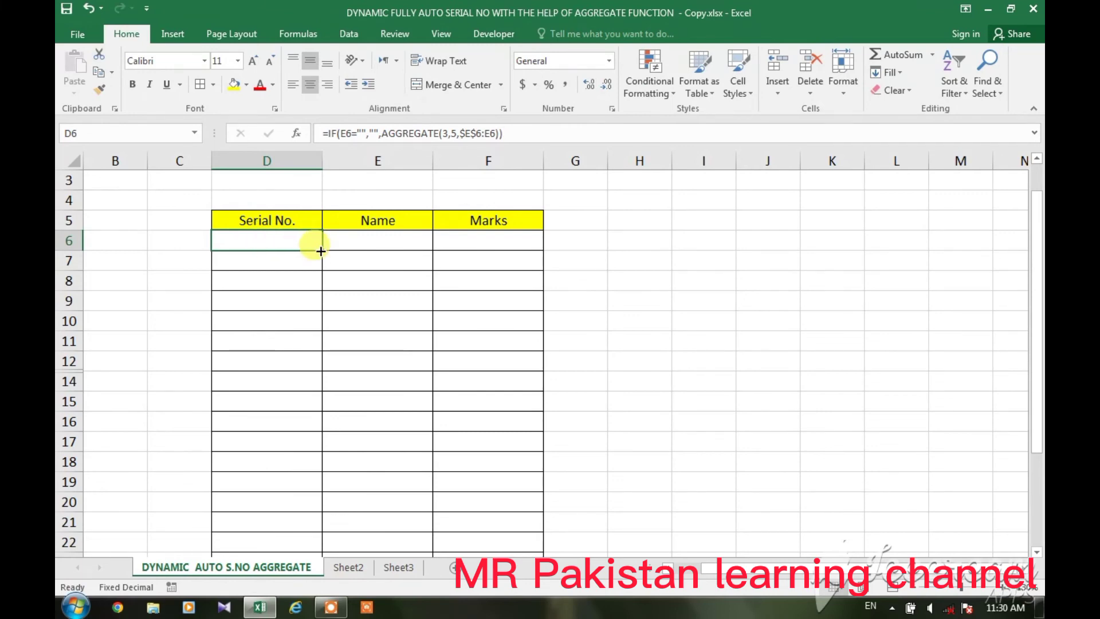
left_click_drag(320, 250, 311, 387)
- Enter the name A in cell E6 to test the serial number formula
left_click(393, 241)
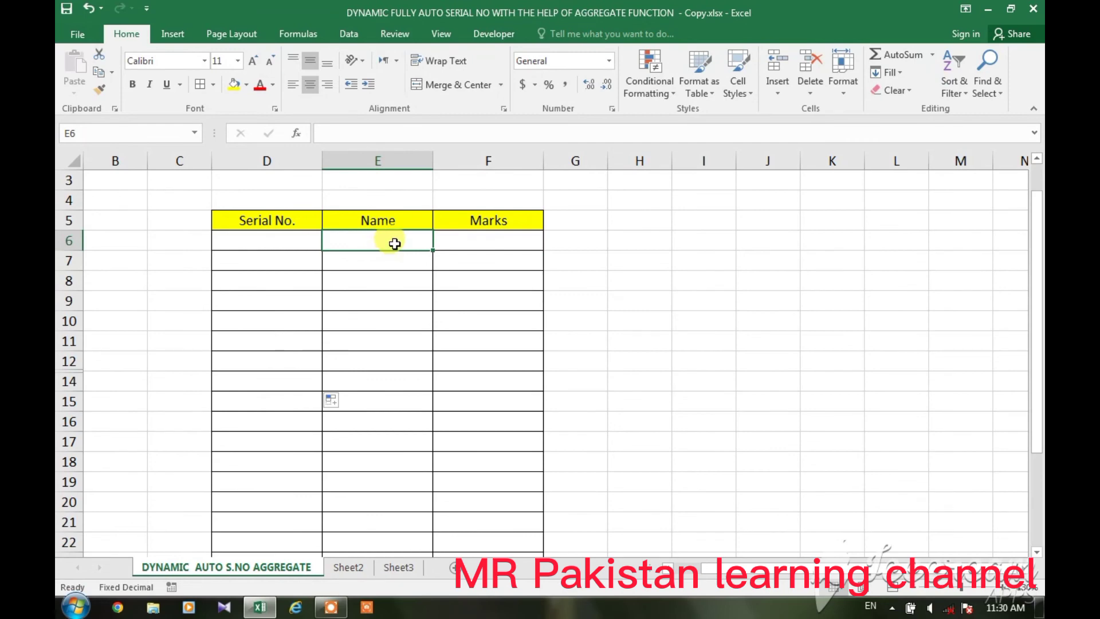
type("A")
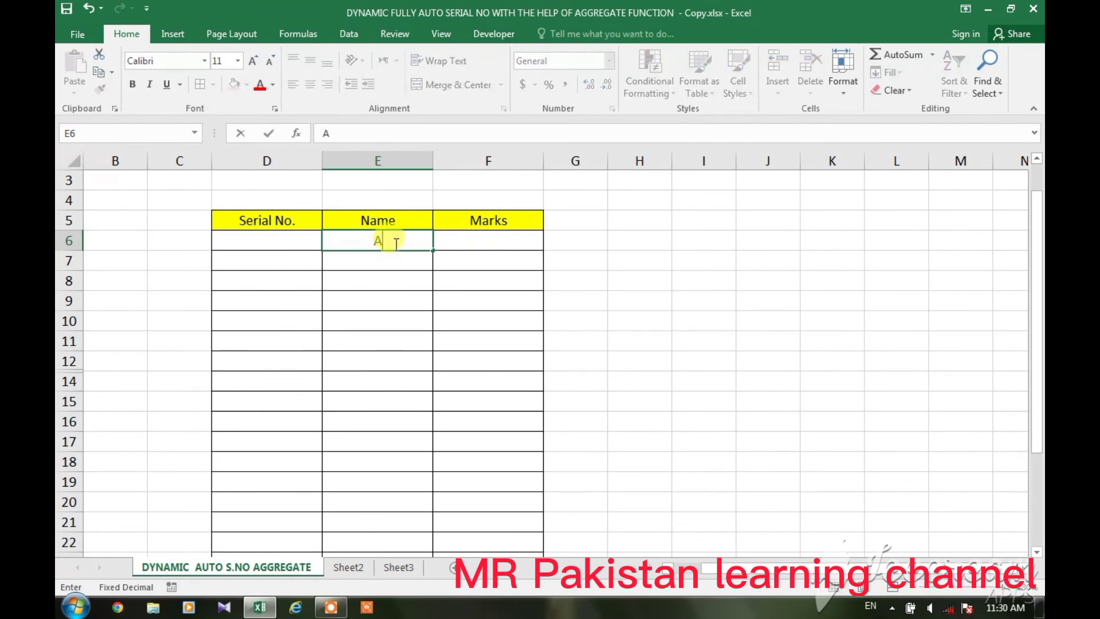
key("Return")
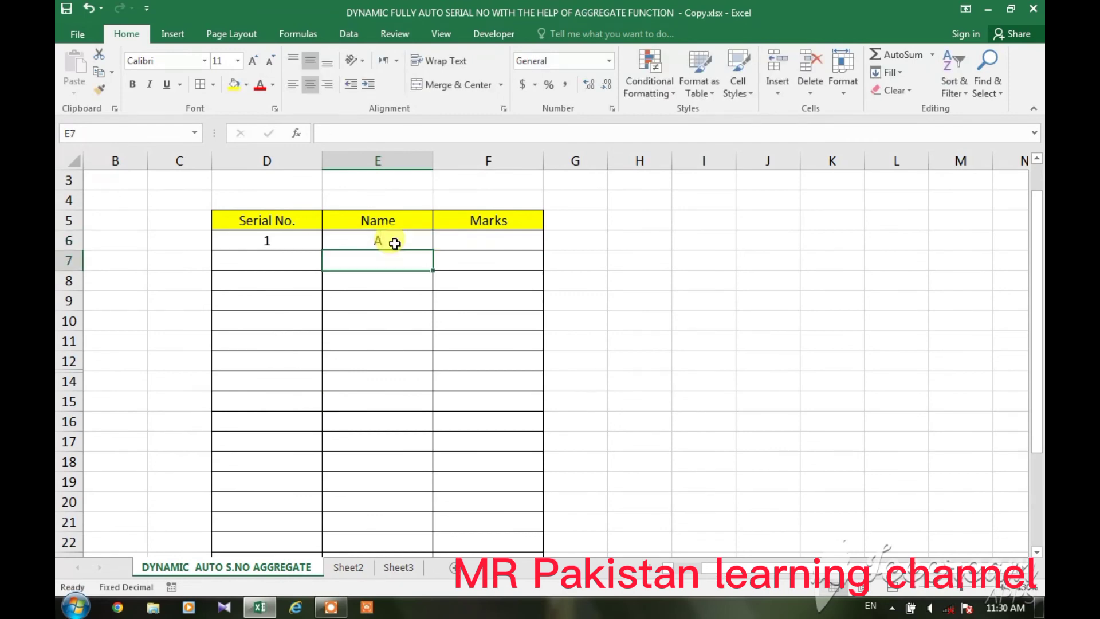
- Enter the names B in E7, C in E8 and D in E10, leaving E9 blank to test the numbering
type("B")
key("Return")
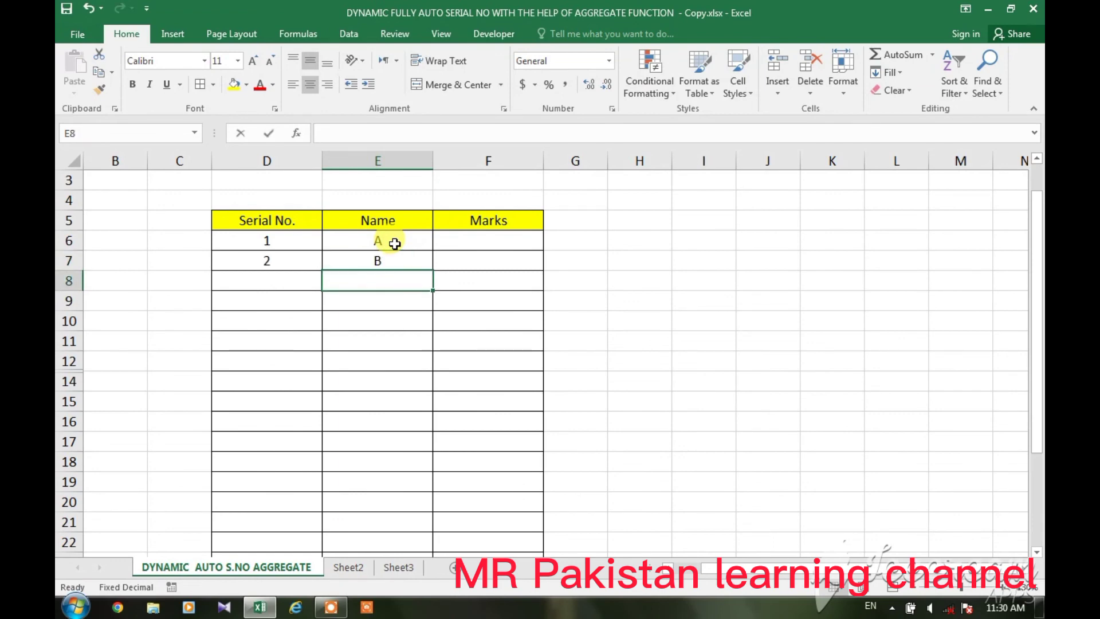
type("C")
key("ctrl+Return")
key("Down")
key("Down")
type("D")
key("ctrl+Return")
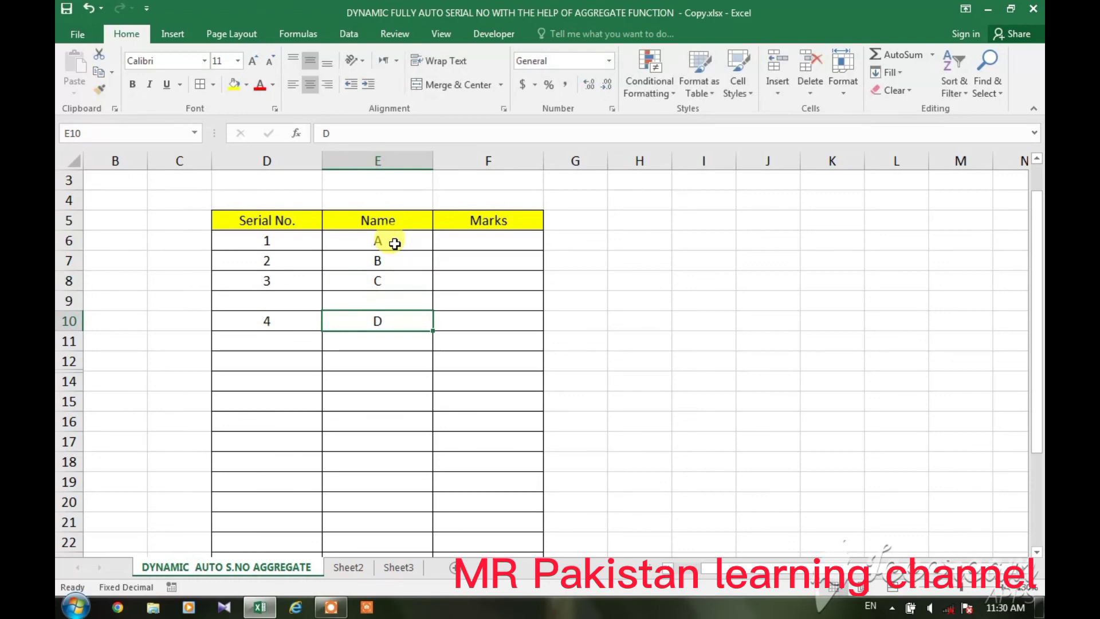
- Fill the skipped name cell E9 with H and add the name G in E11
key("Up")
type("H")
key("Return")
key("Down")
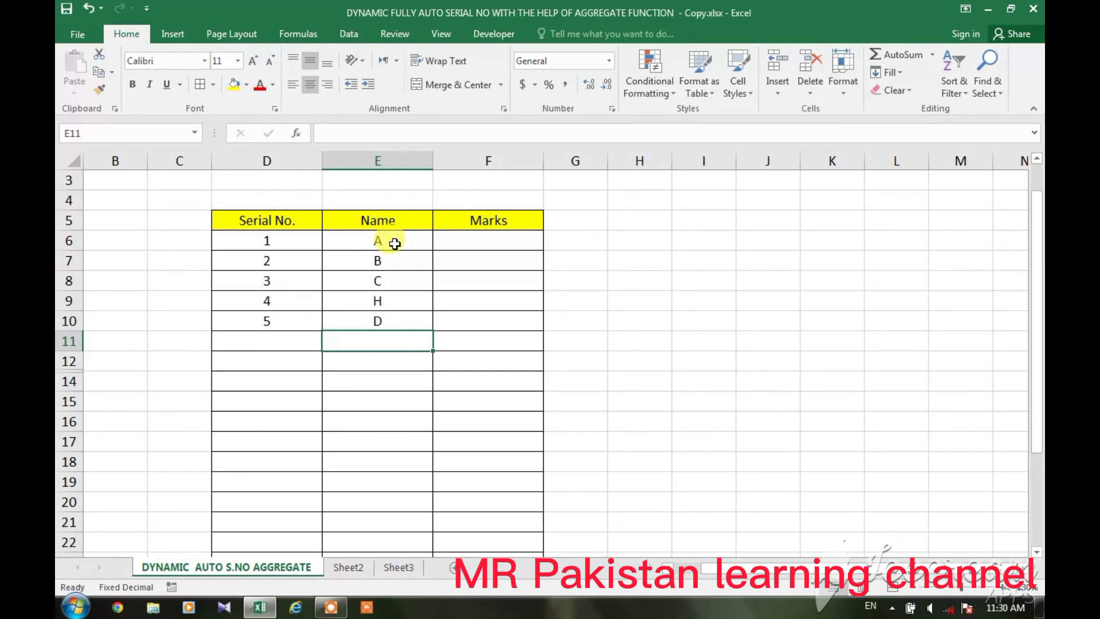
type("G")
key("Return")
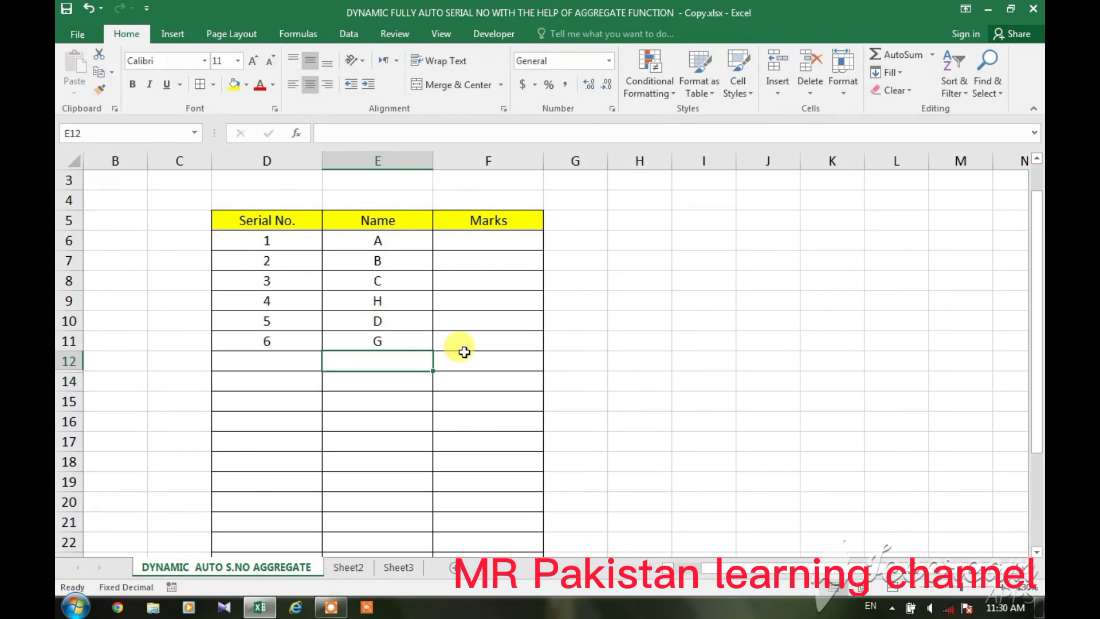
- Review the IF and AGGREGATE formula in D6 and its cell references without changing it
left_click(289, 248)
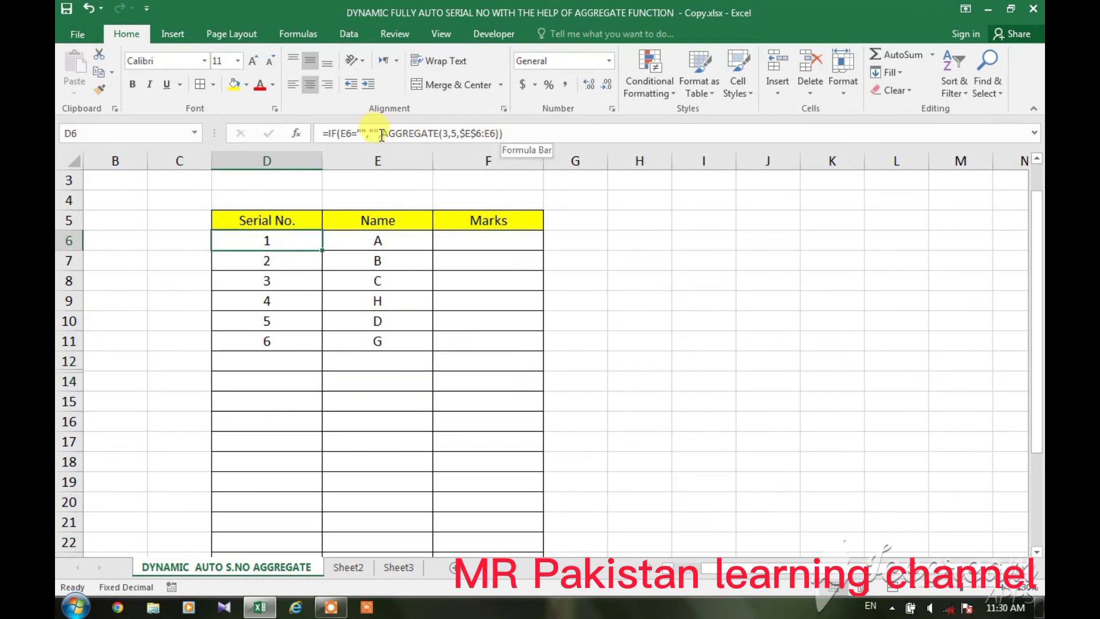
key("F2")
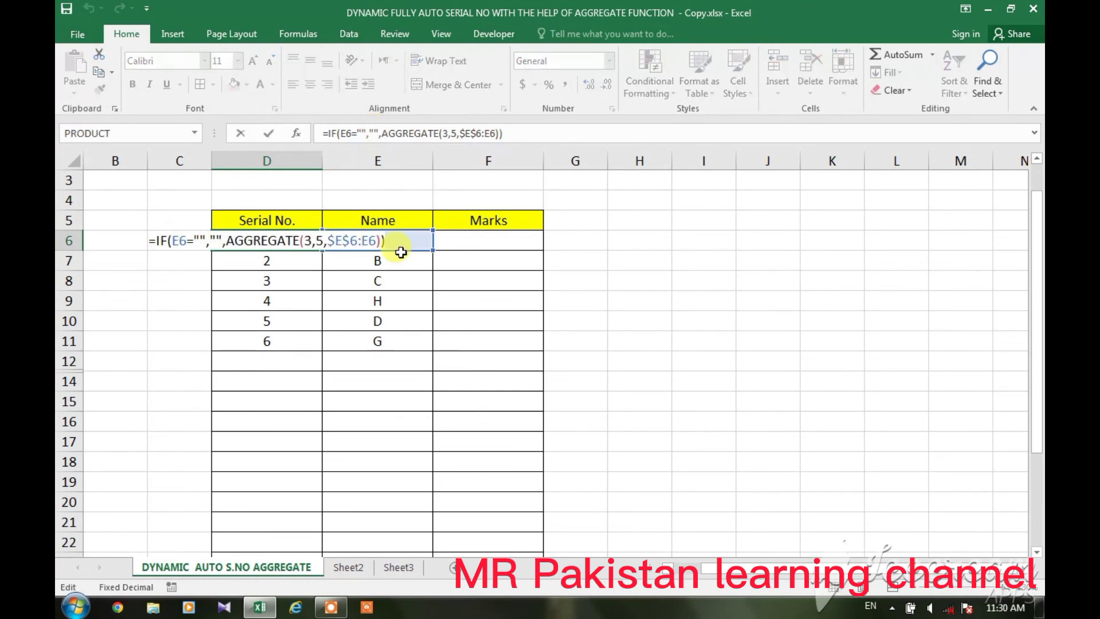
key("Return")
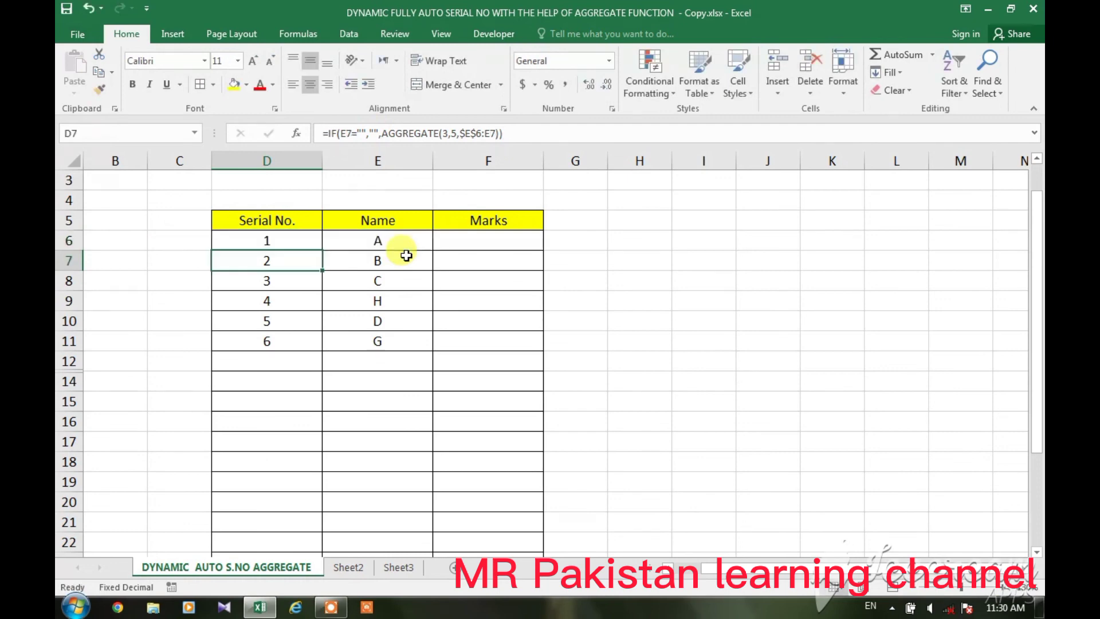